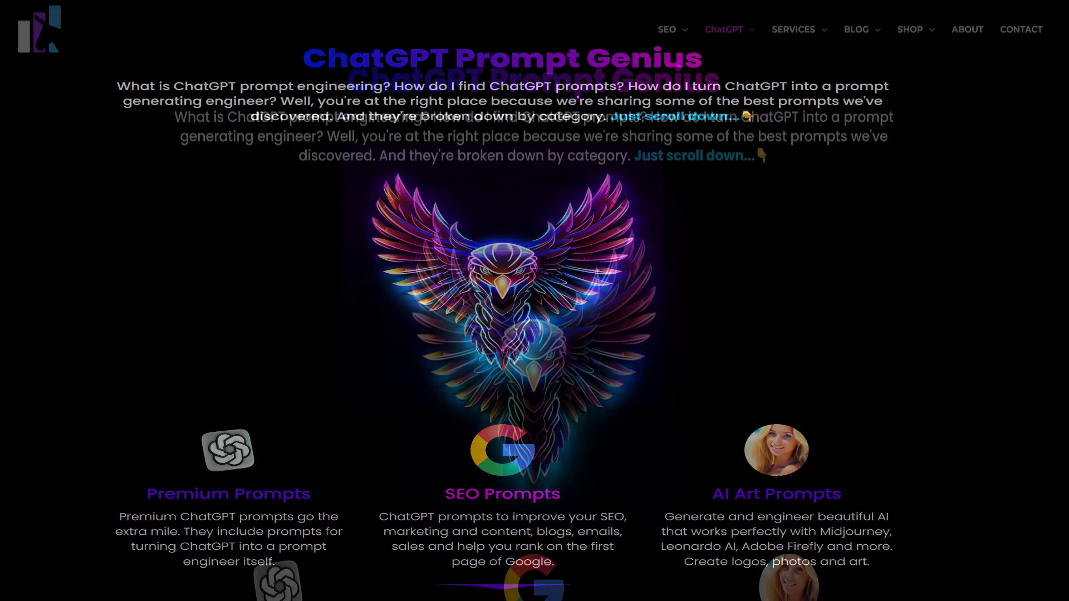
# Expand the ChatGPT Leonardo AI Superprompt on ChatGPT Prompt Genius and copy its full text
pyautogui.scroll(-9, 534, 300)
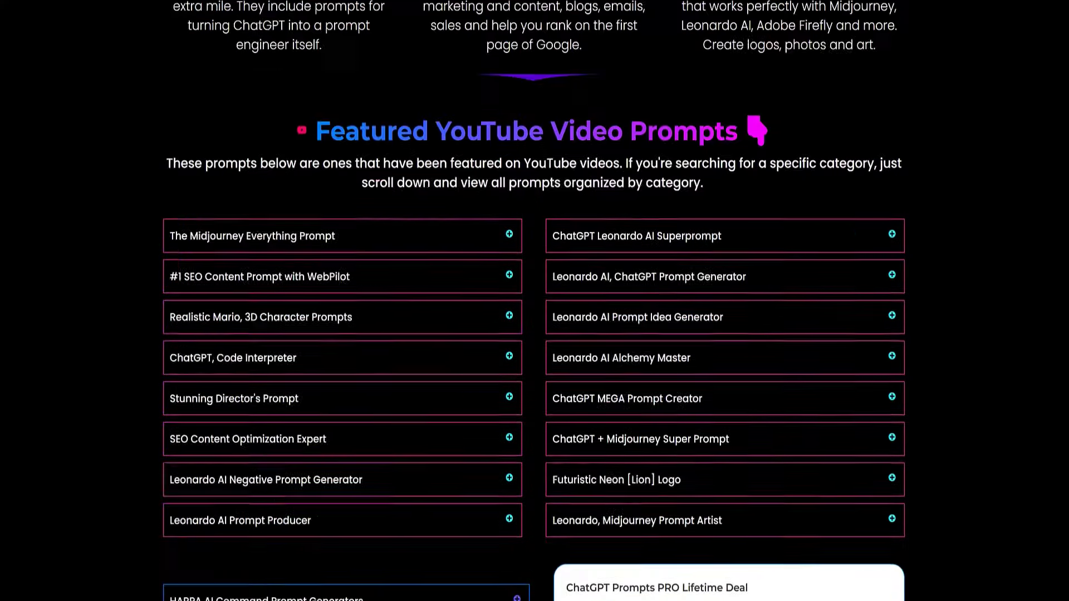
pyautogui.scroll(7, 535, 301)
pyautogui.scroll(-10, 534, 300)
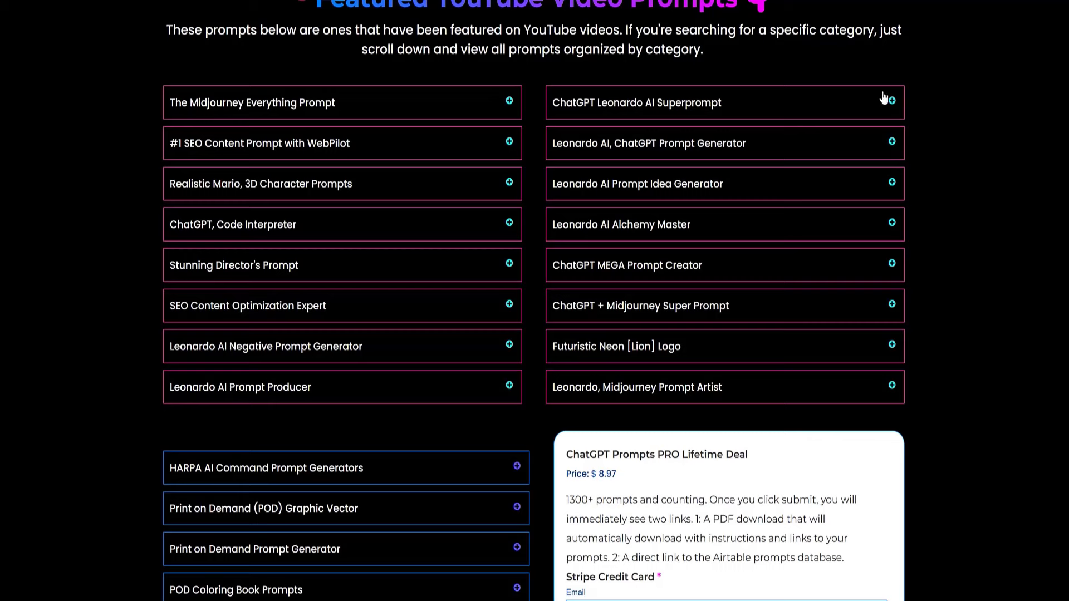
pyautogui.click(814, 104)
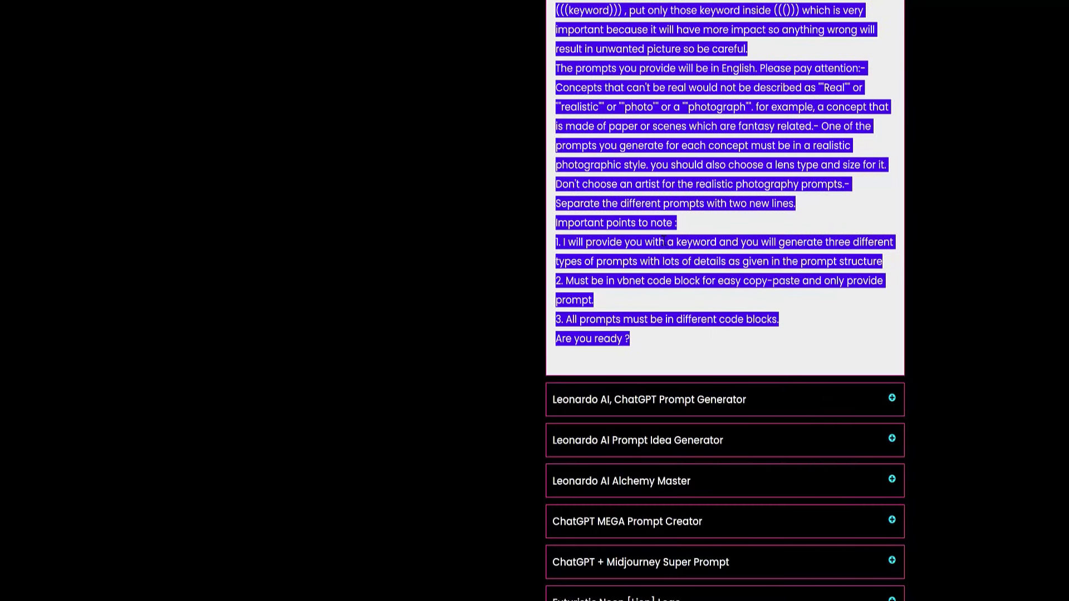
pyautogui.rightClick(663, 253)
pyautogui.click(679, 257)
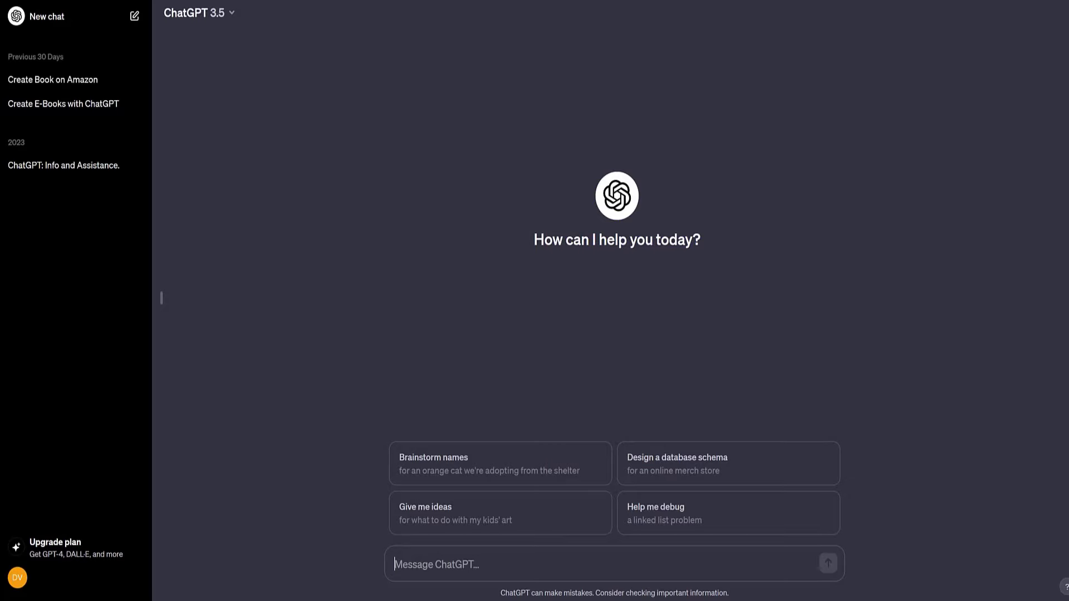
# Paste the Leonardo AI superprompt into a new ChatGPT 3.5 chat and send it
pyautogui.hotkey('ctrl', 'v')
pyautogui.press('Return')
pyautogui.scroll(-10, 596, 279)
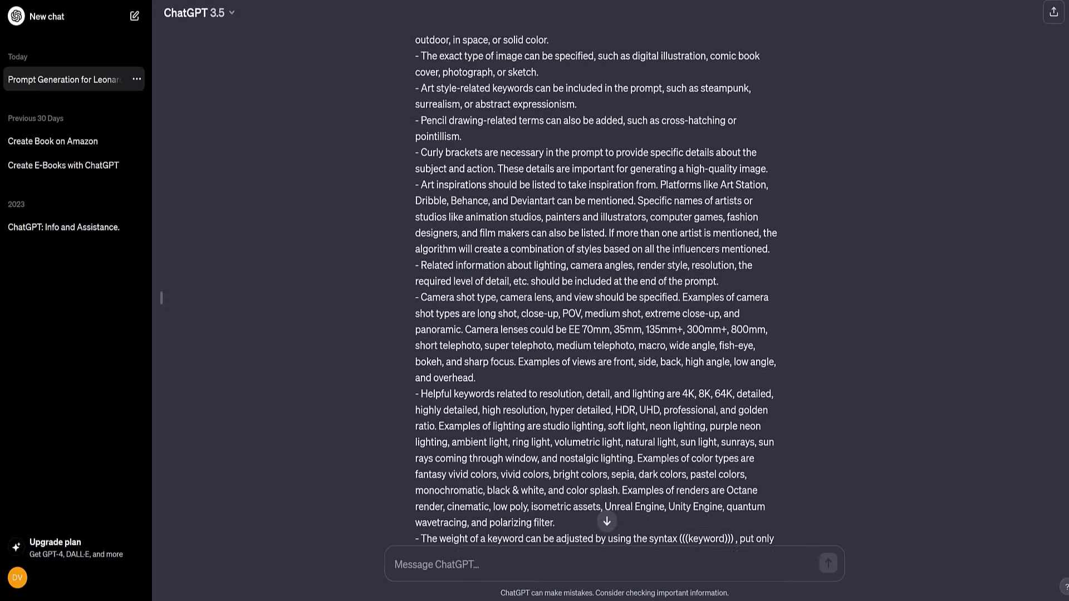
pyautogui.scroll(-5, 596, 278)
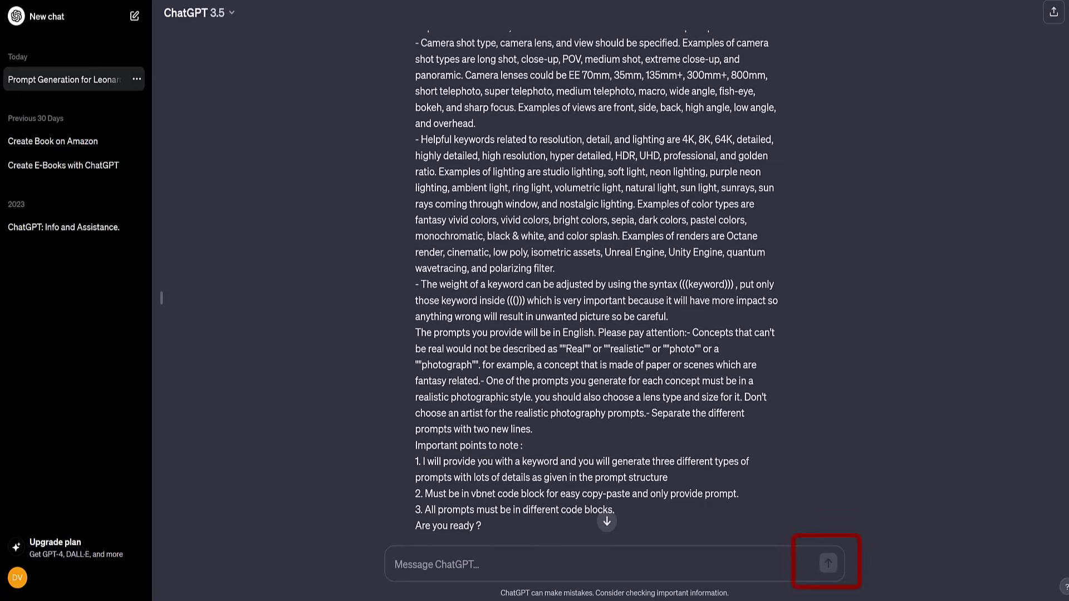
pyautogui.scroll(-2, 584, 289)
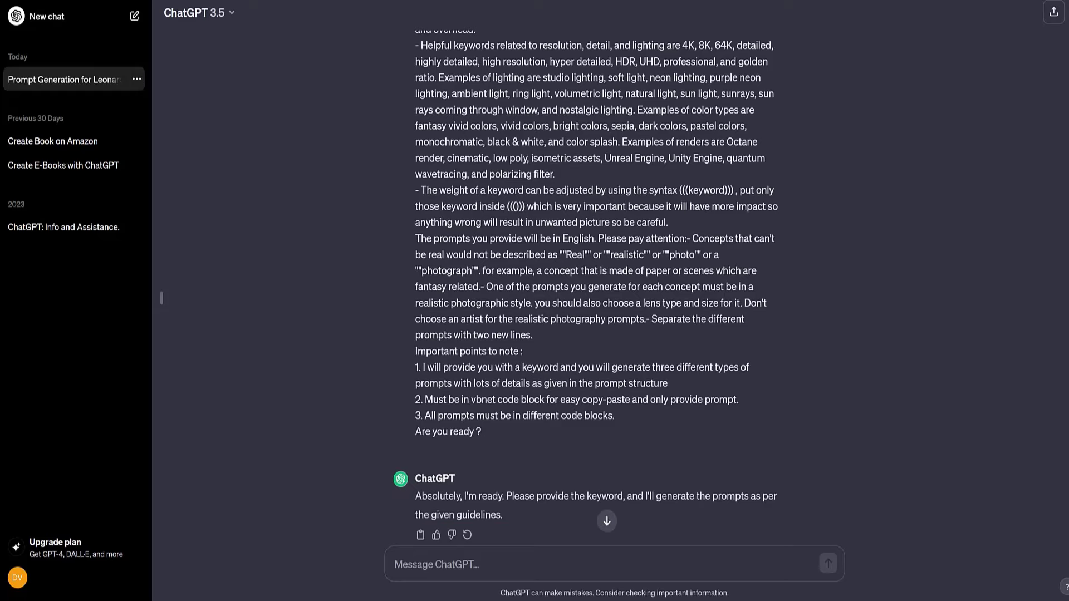
# Send the keyword 'owl', then ask ChatGPT to write the prompts as text, not code
pyautogui.write('owl')
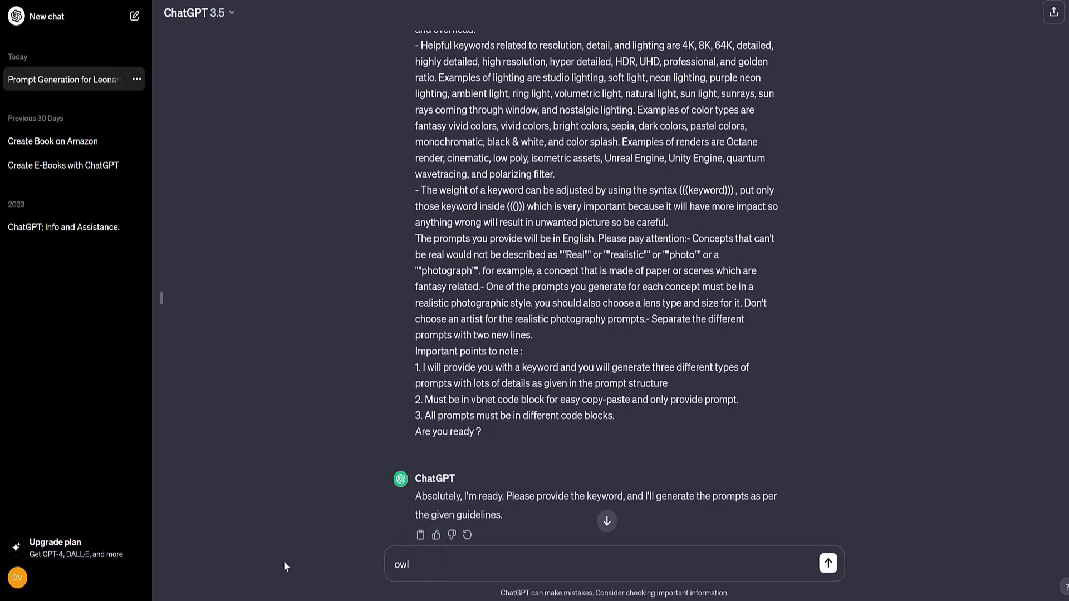
pyautogui.click(828, 563)
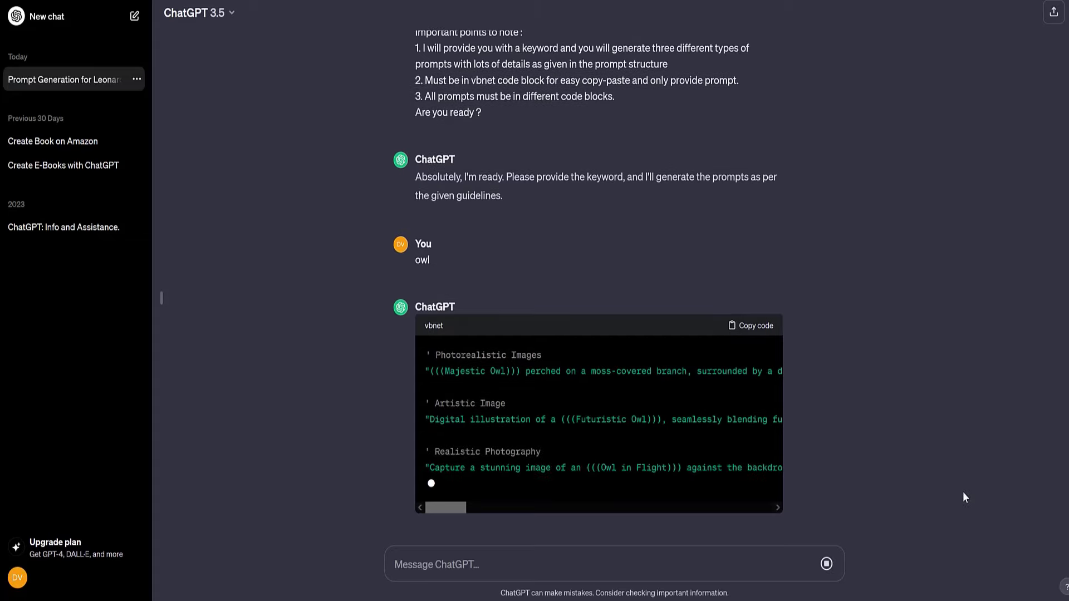
pyautogui.hotkey('ctrl', 'v')
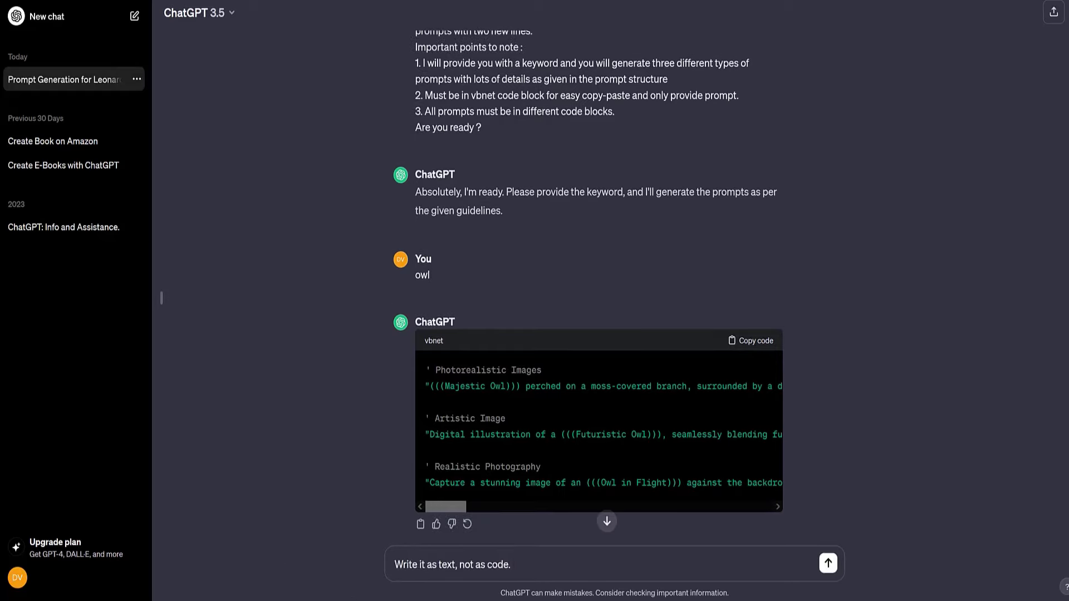
pyautogui.click(831, 568)
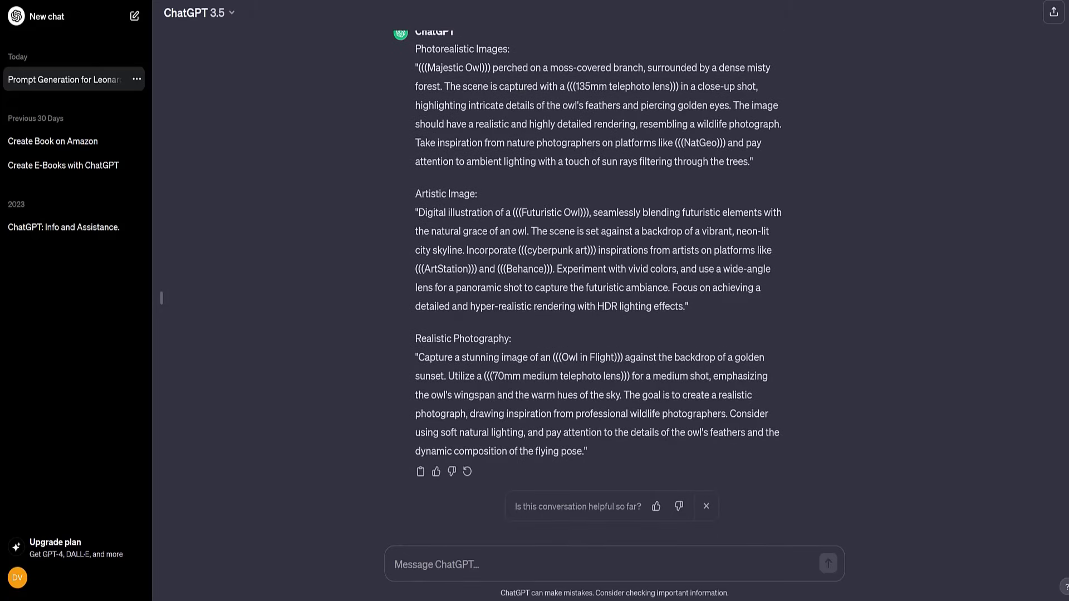
pyautogui.scroll(1, 587, 281)
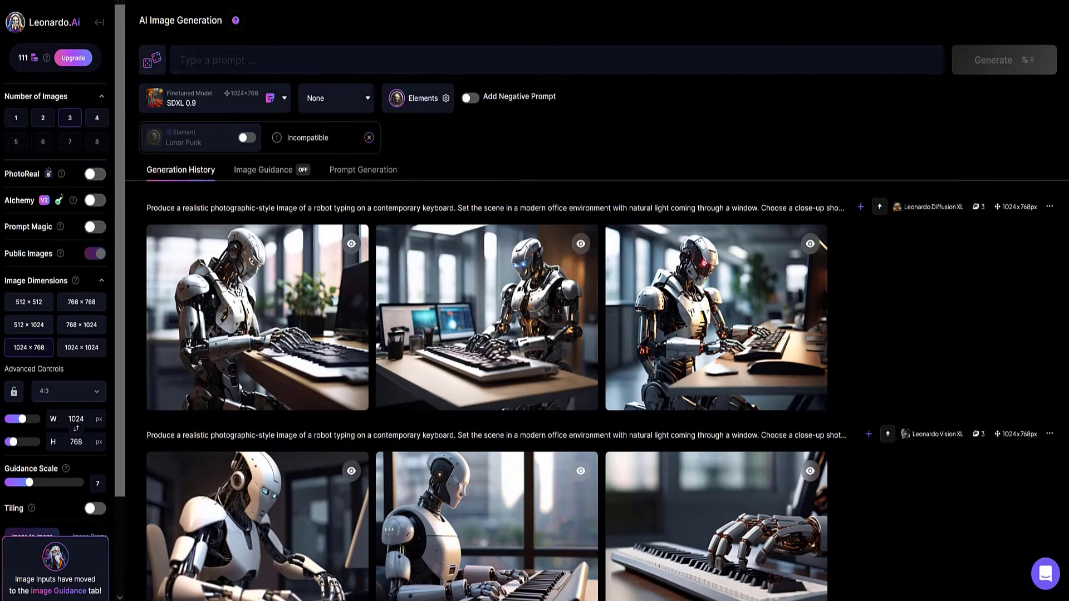
# Paste the Majestic Owl prompt and generate it with SDXL 0.9, then with 3D Animation Style
pyautogui.hotkey('ctrl', 'v')
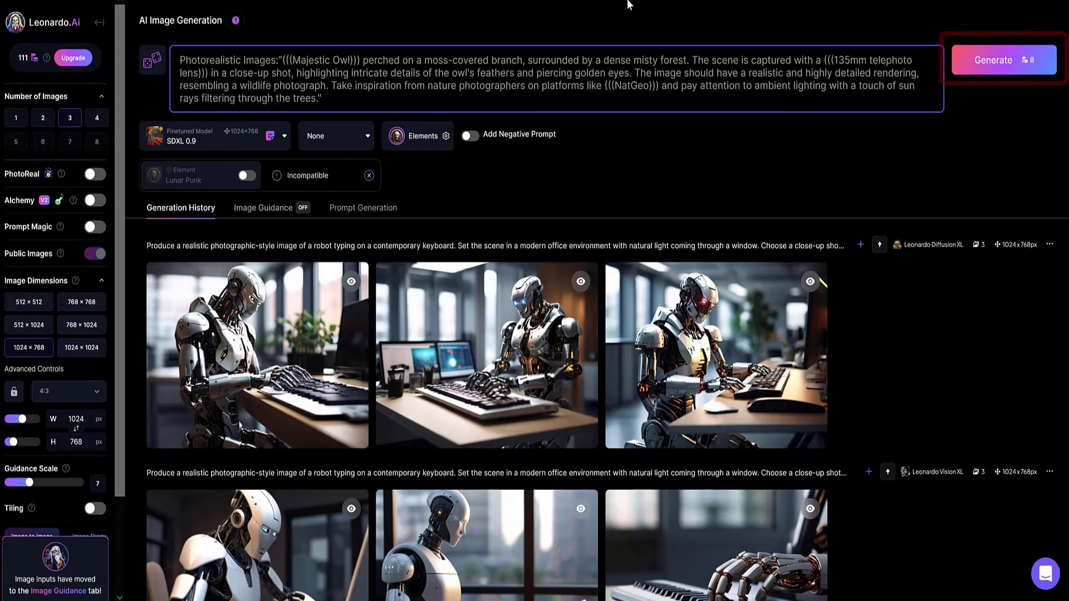
pyautogui.click(995, 65)
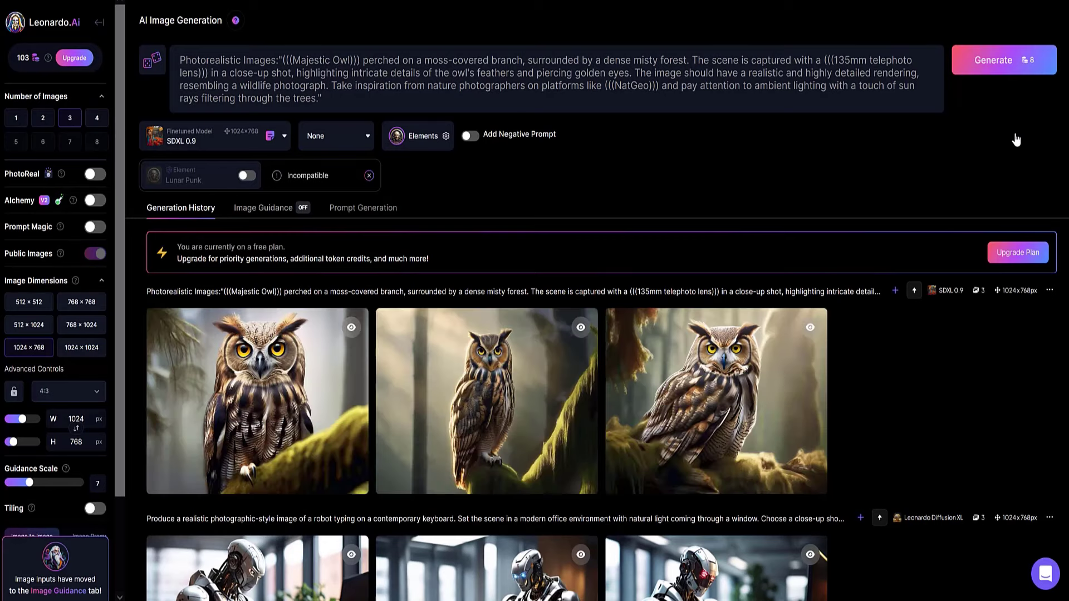
pyautogui.click(284, 138)
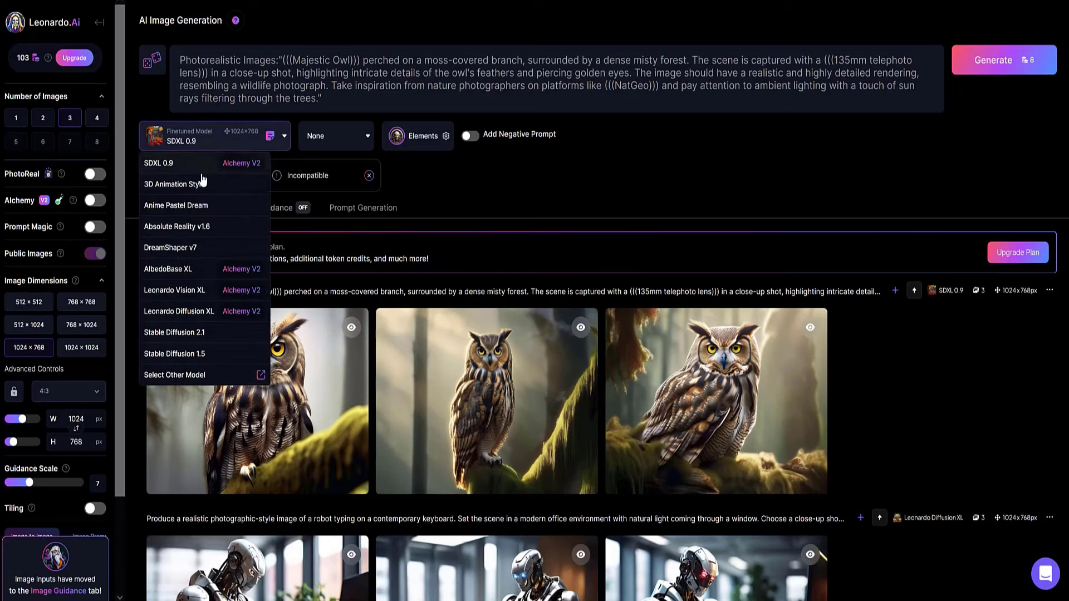
pyautogui.click(162, 186)
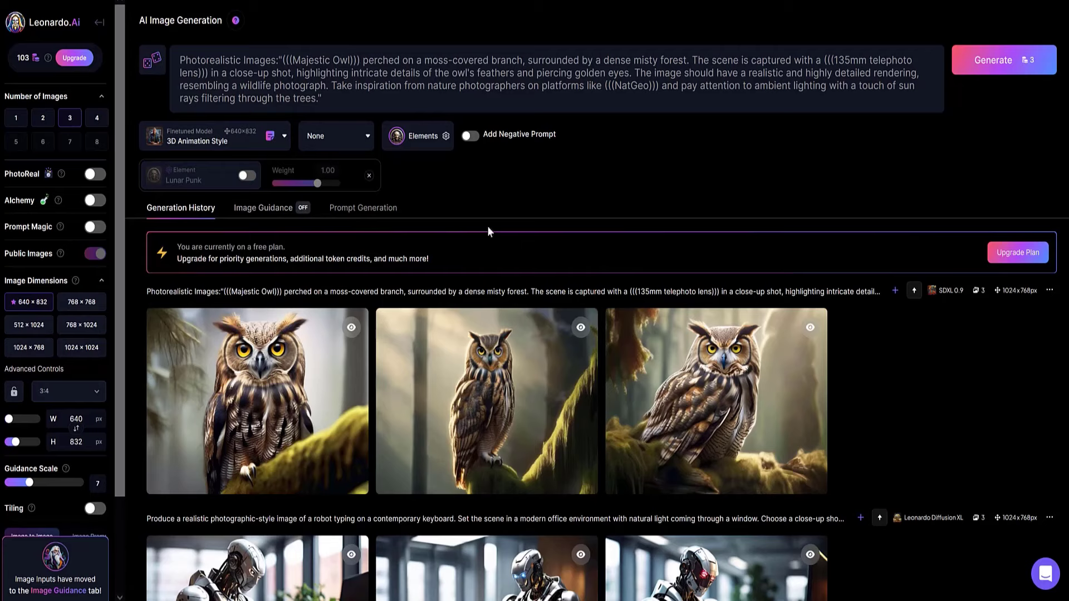
pyautogui.click(992, 62)
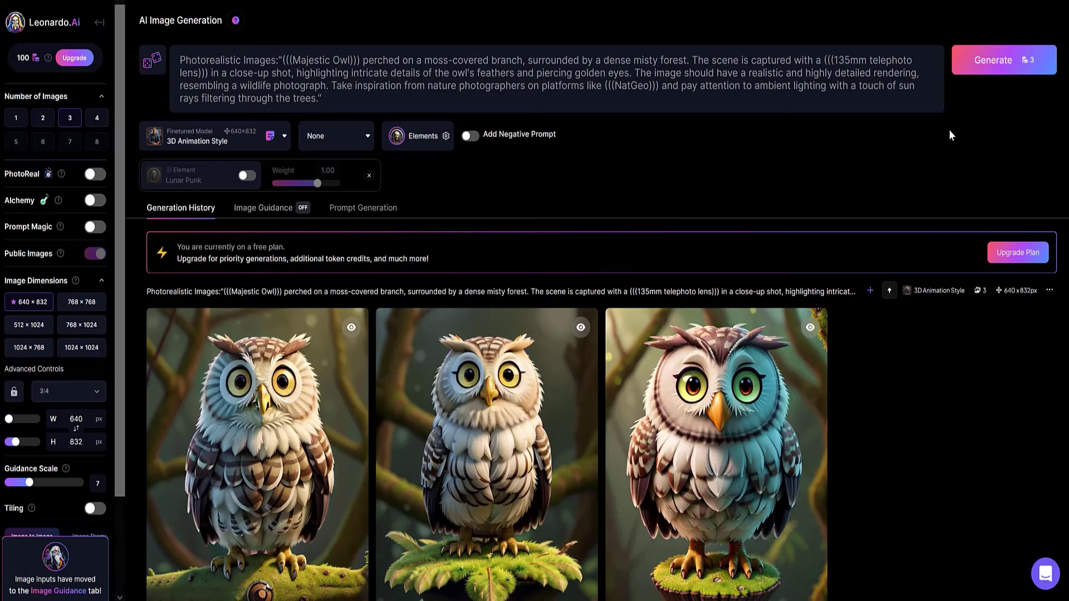
pyautogui.scroll(-6, 931, 341)
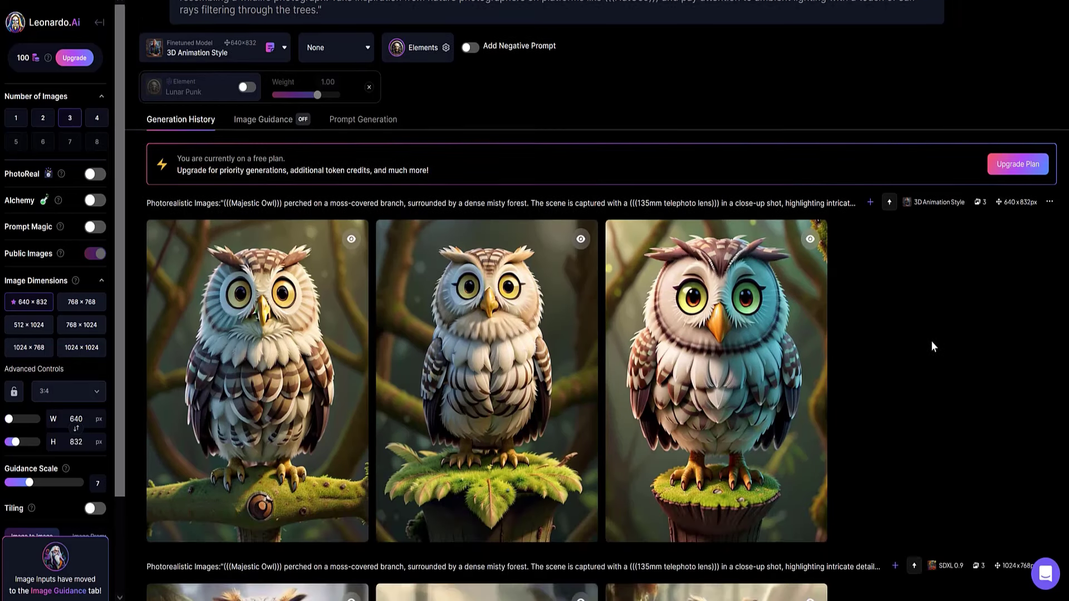
pyautogui.scroll(1, 930, 342)
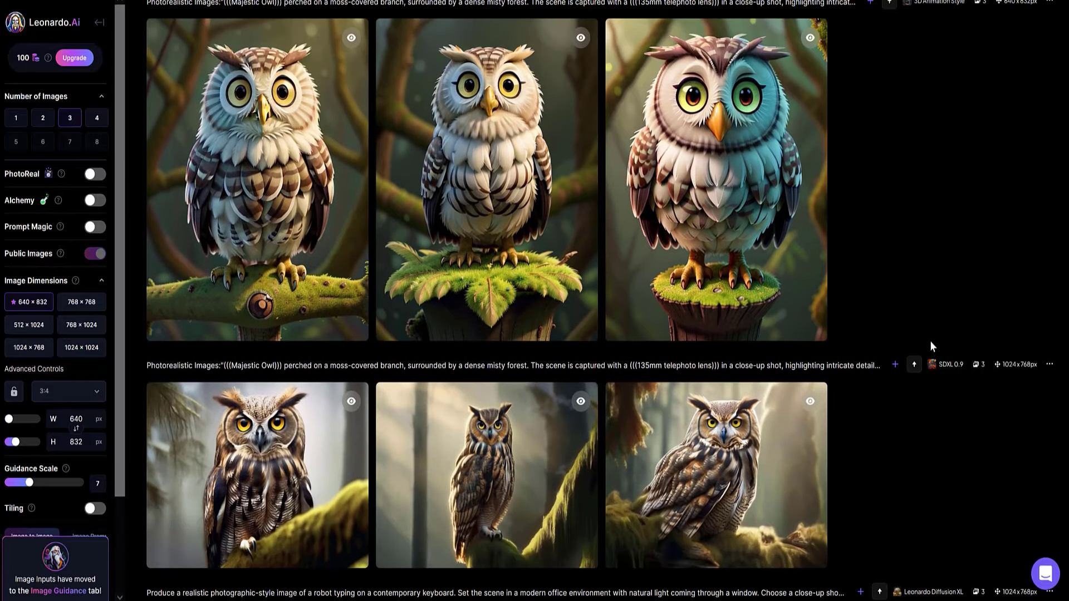
pyautogui.scroll(5, 931, 342)
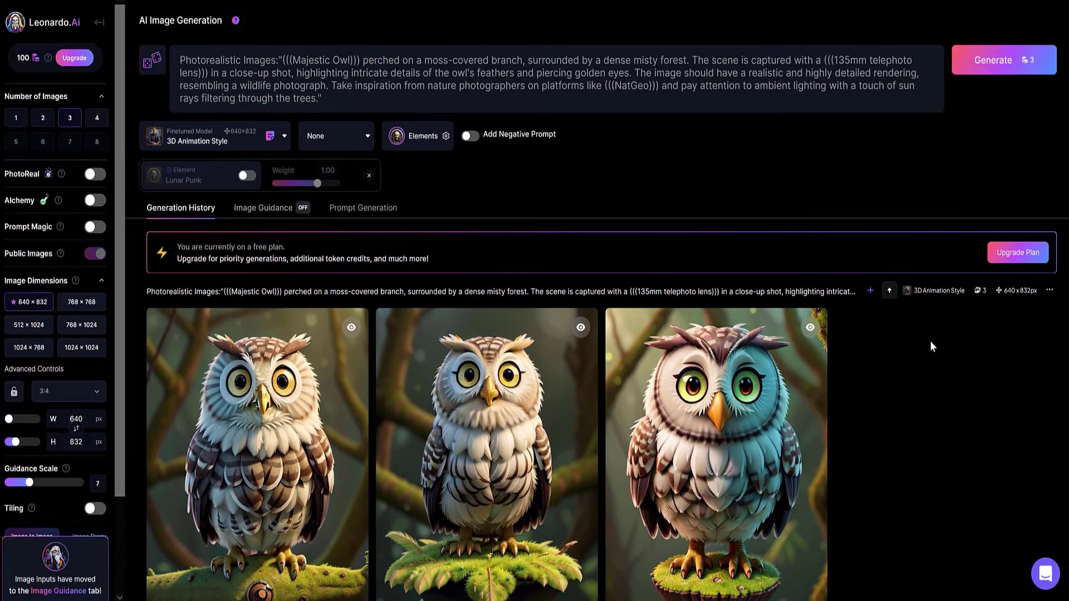
# Generate the Majestic Owl prompt with the Anime Pastel Dream model
pyautogui.click(283, 136)
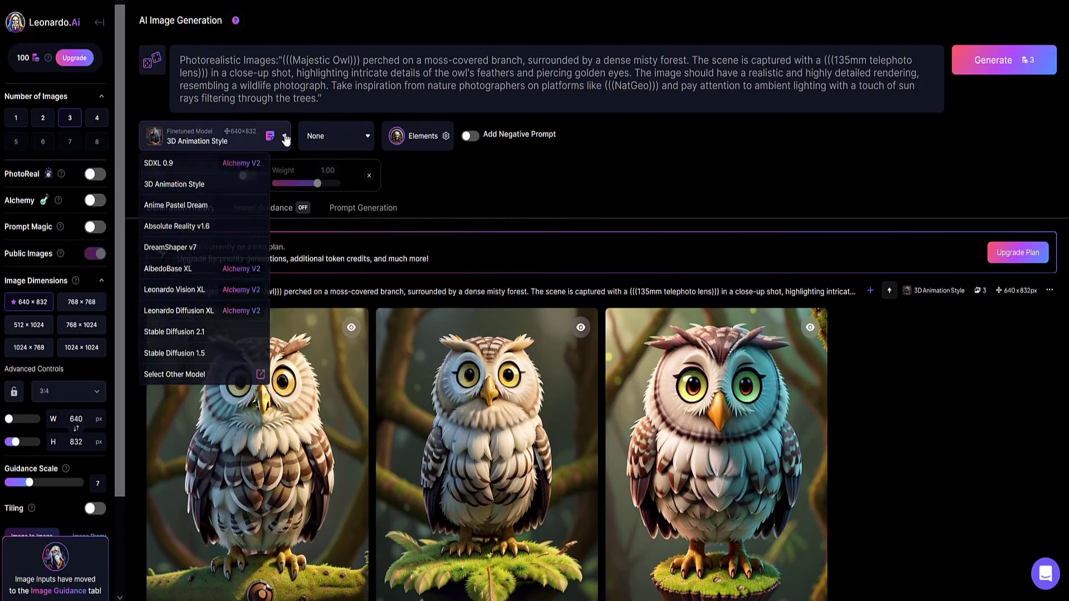
pyautogui.click(156, 206)
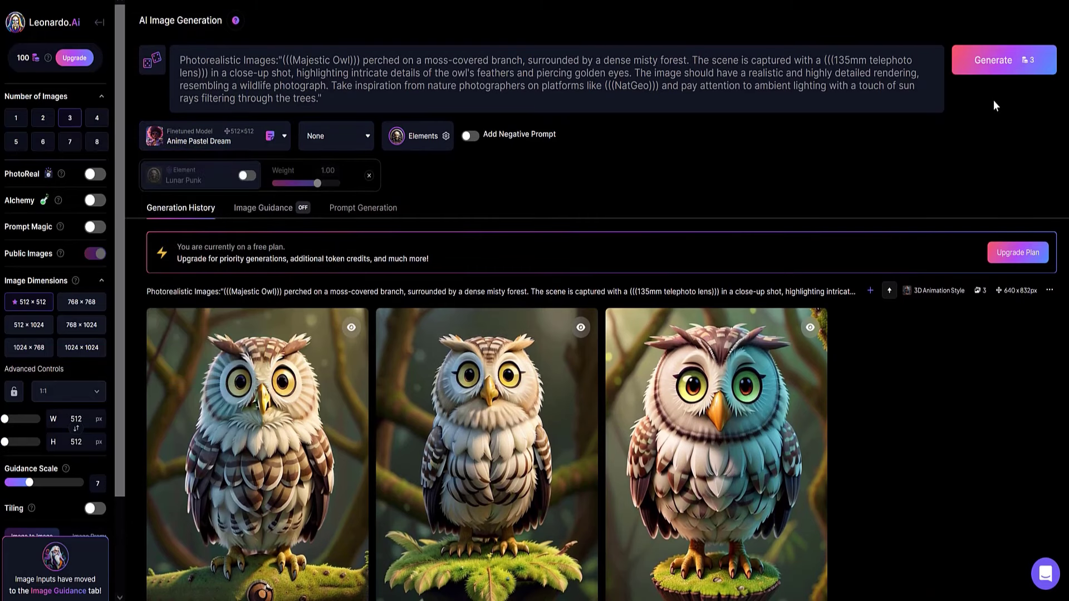
pyautogui.click(995, 62)
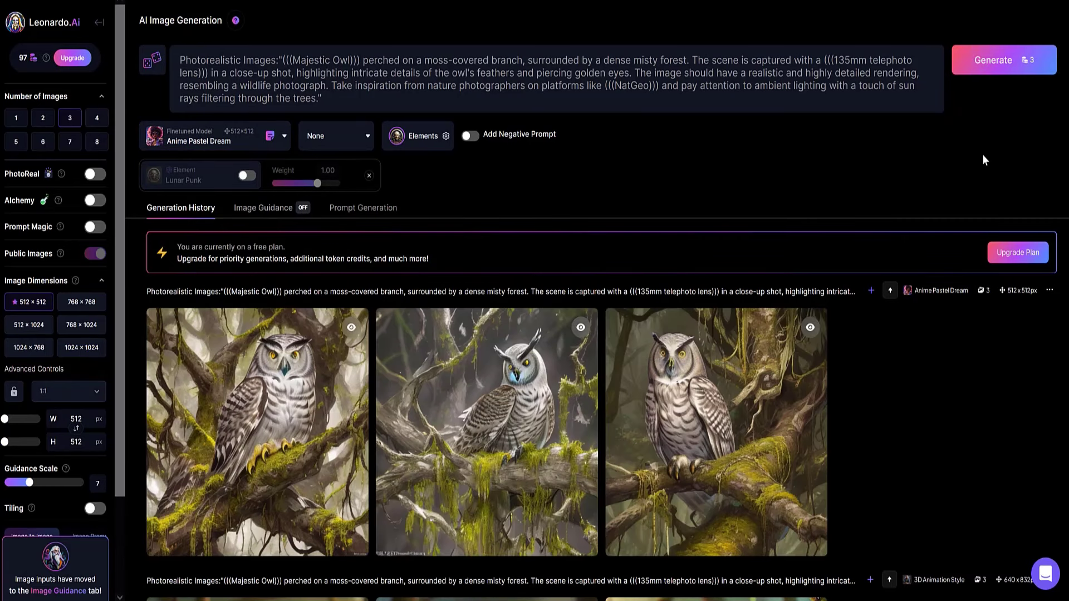
pyautogui.scroll(-6, 1026, 359)
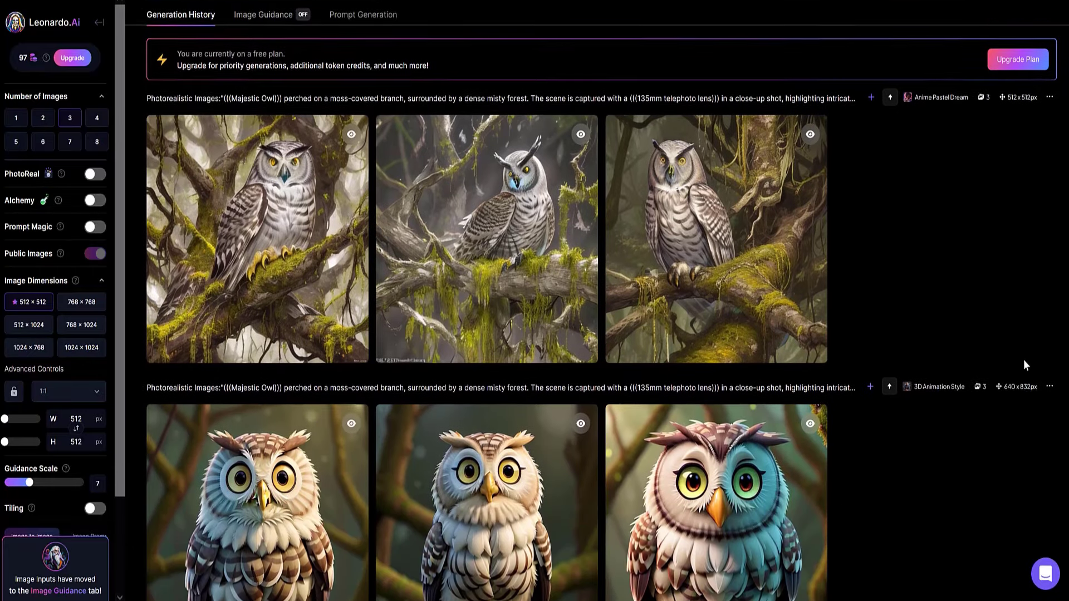
pyautogui.scroll(-4, 1022, 365)
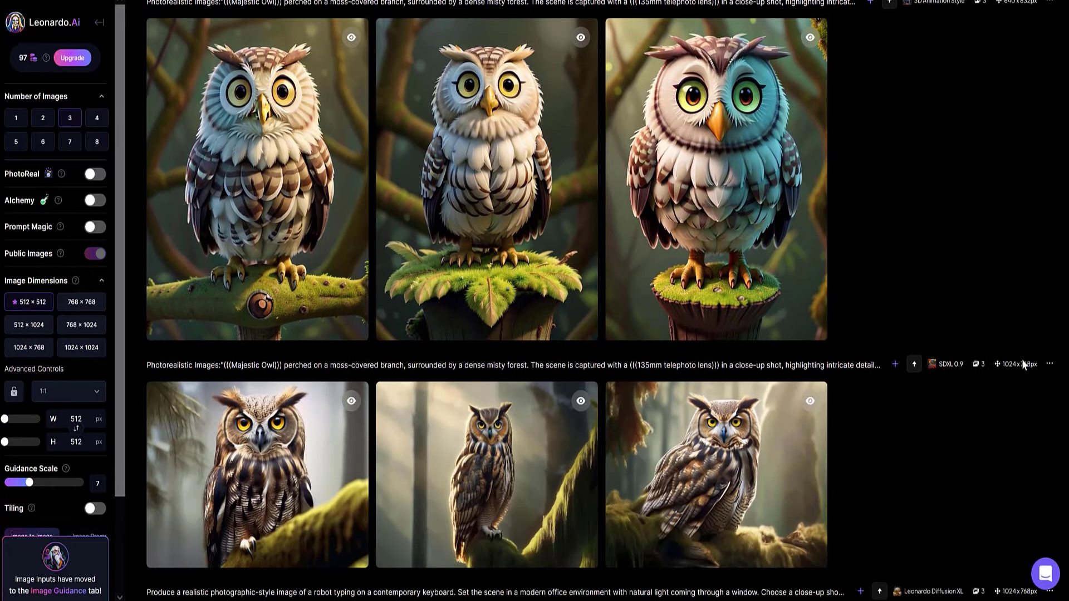
pyautogui.scroll(8, 1021, 359)
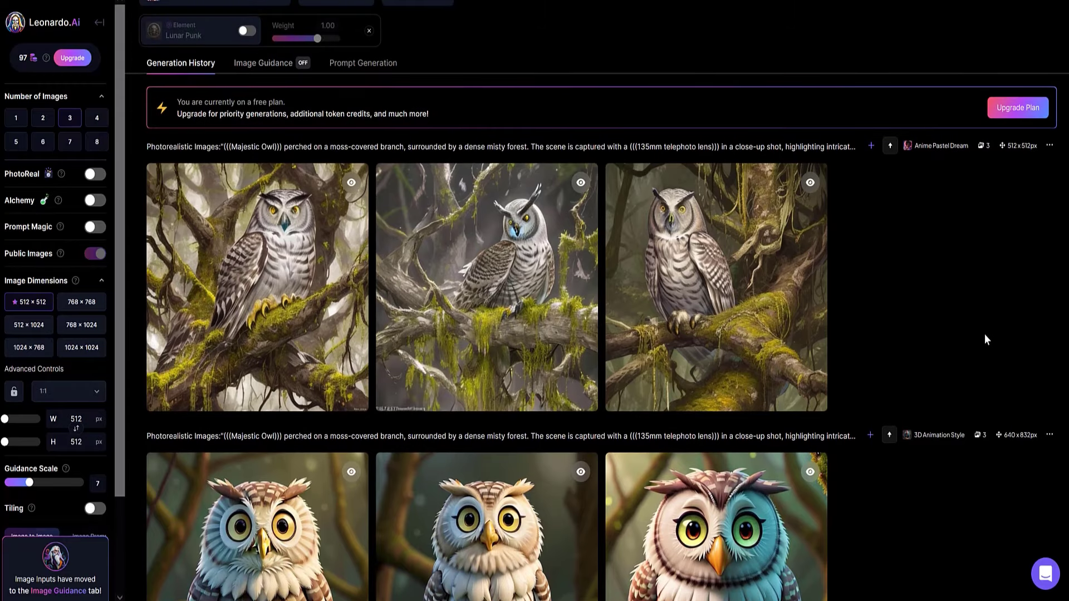
pyautogui.scroll(1, 984, 334)
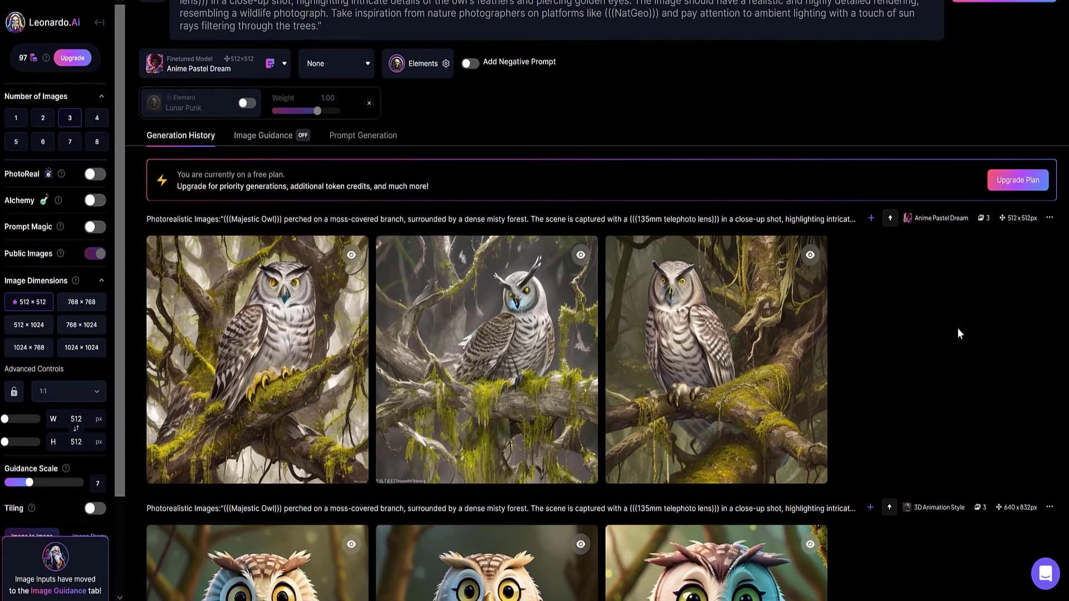
# Switch to Leonardo Diffusion XL and generate the Majestic Owl prompt again
pyautogui.click(283, 66)
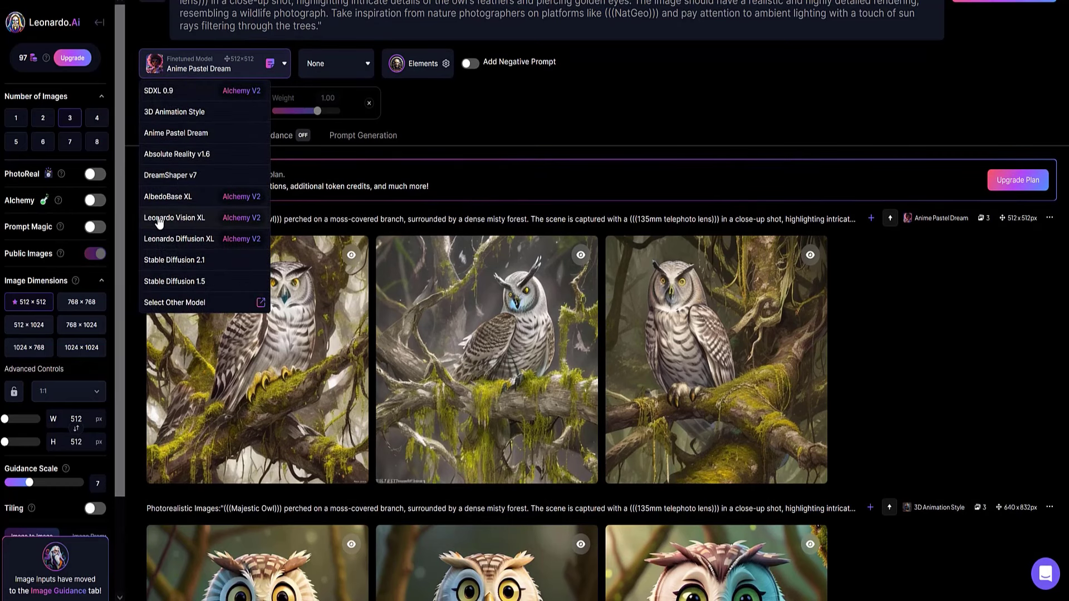
pyautogui.click(161, 239)
pyautogui.scroll(1, 924, 75)
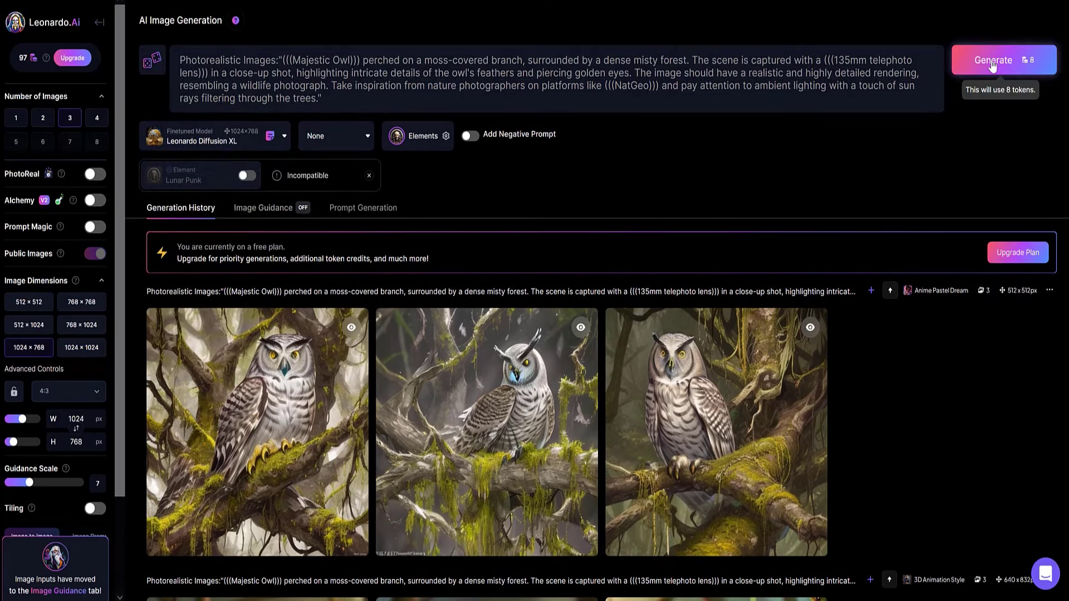
pyautogui.click(992, 62)
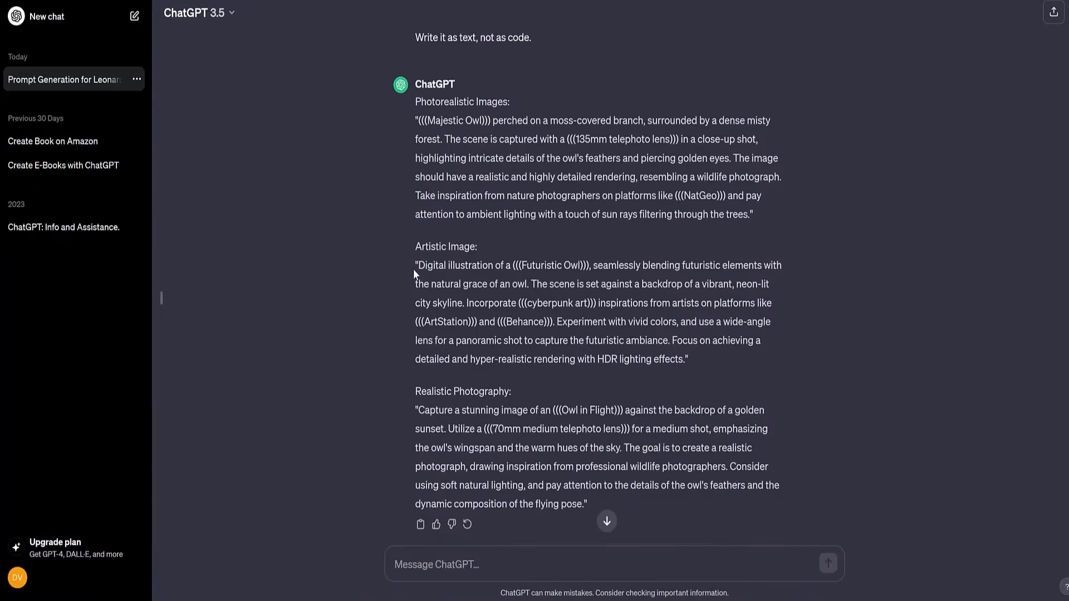
# Select the Artistic Image paragraph about the futuristic neon-city owl in ChatGPT's answer
pyautogui.moveTo(416, 246); pyautogui.dragTo(706, 370)
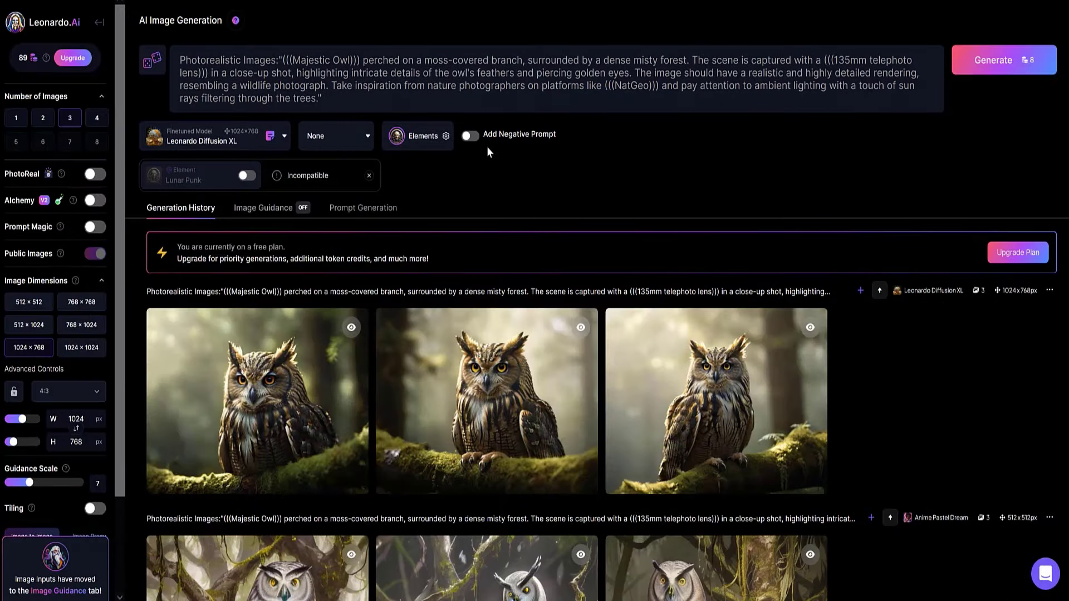
# Replace the prompt with the futuristic owl text and generate it using SDXL 0.9
pyautogui.moveTo(332, 99); pyautogui.dragTo(123, 52)
pyautogui.press('BackSpace')
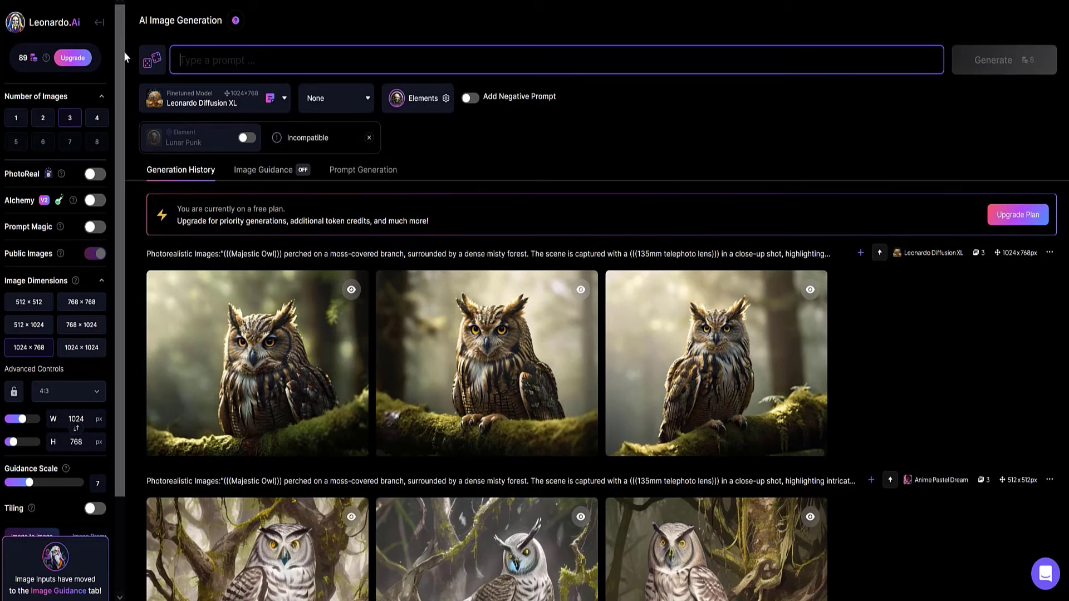
pyautogui.click(283, 99)
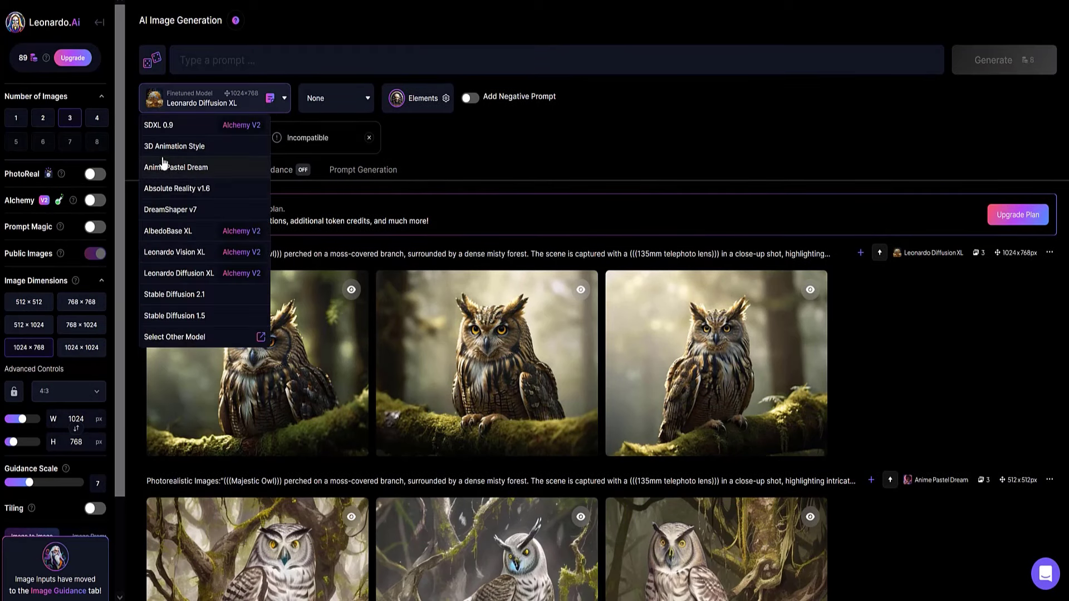
pyautogui.click(163, 126)
pyautogui.rightClick(205, 62)
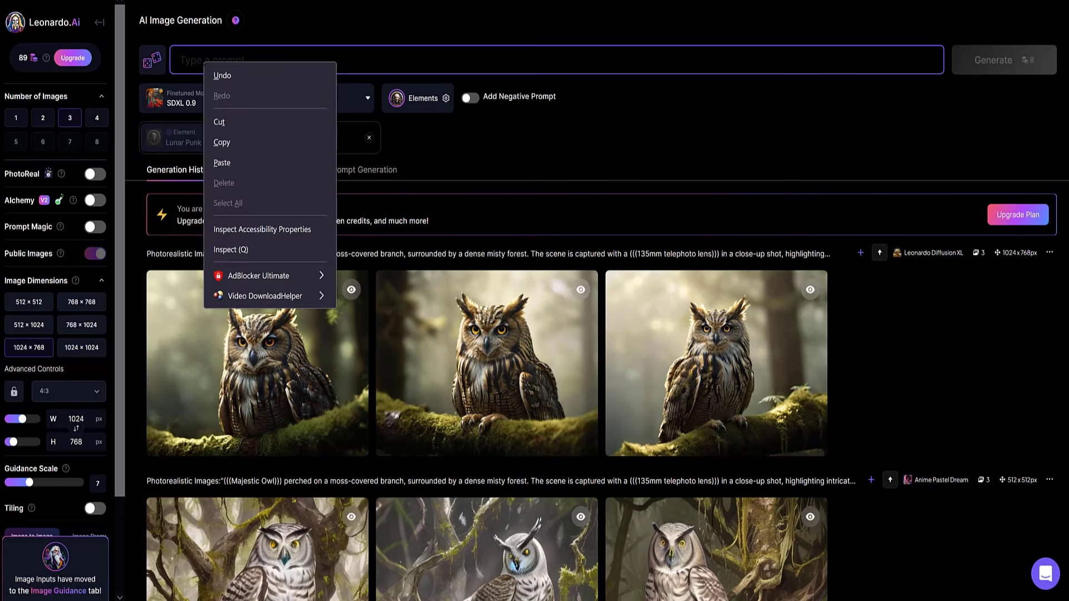
pyautogui.click(221, 162)
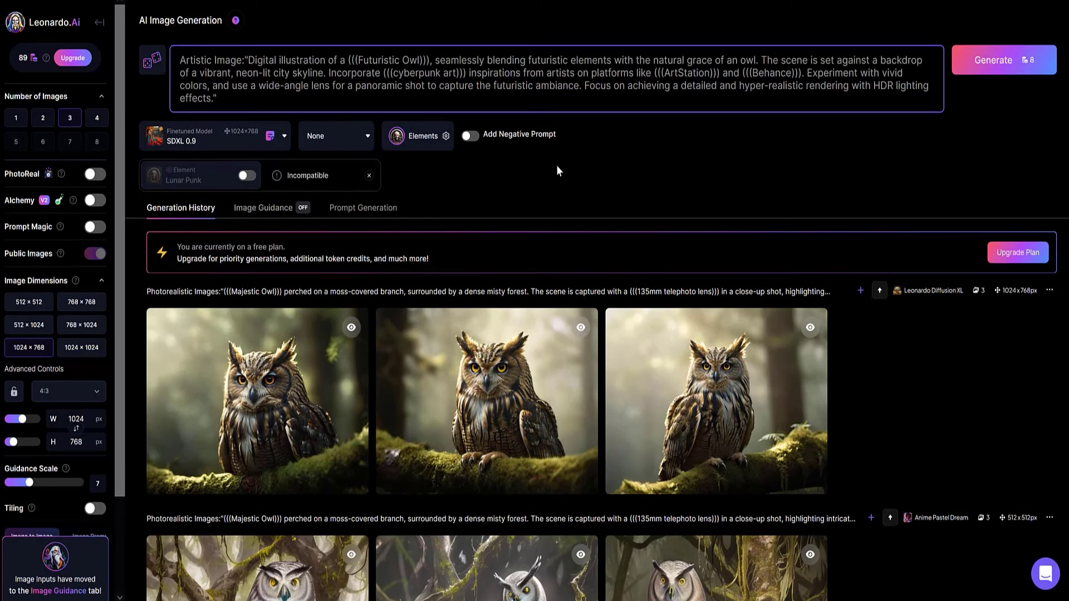
pyautogui.click(1003, 67)
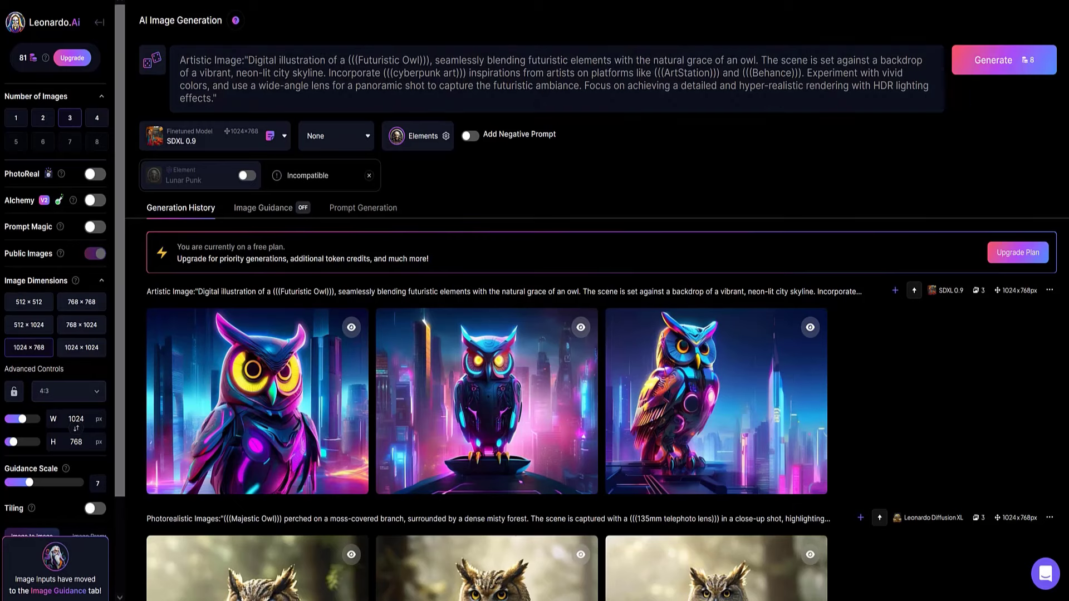
# Generate the futuristic owl prompt again with the 3D Animation Style model
pyautogui.click(285, 137)
pyautogui.click(162, 185)
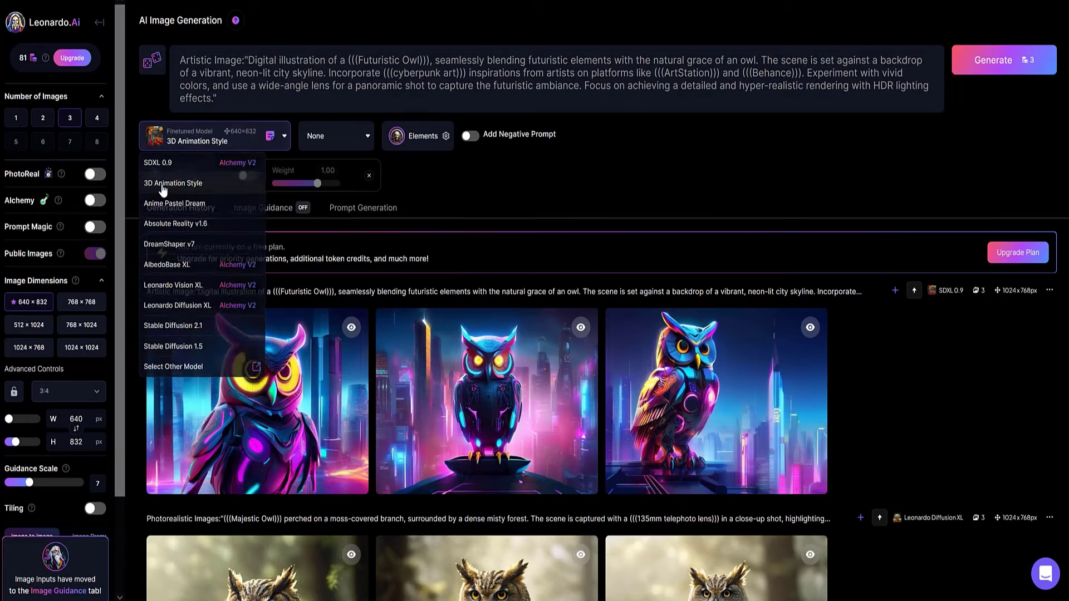
pyautogui.click(1012, 62)
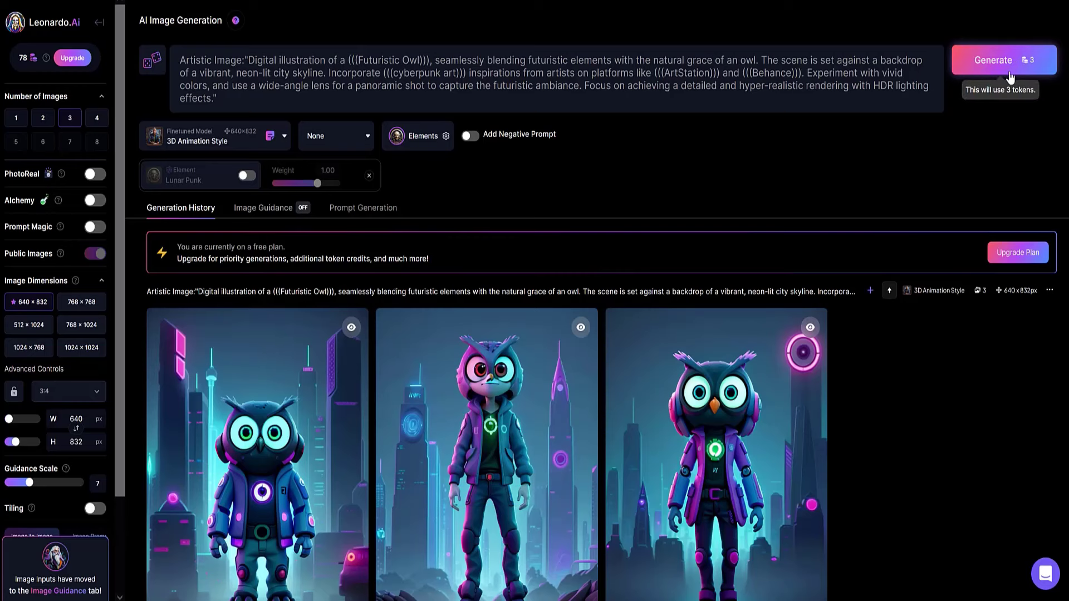
pyautogui.scroll(-1, 1010, 78)
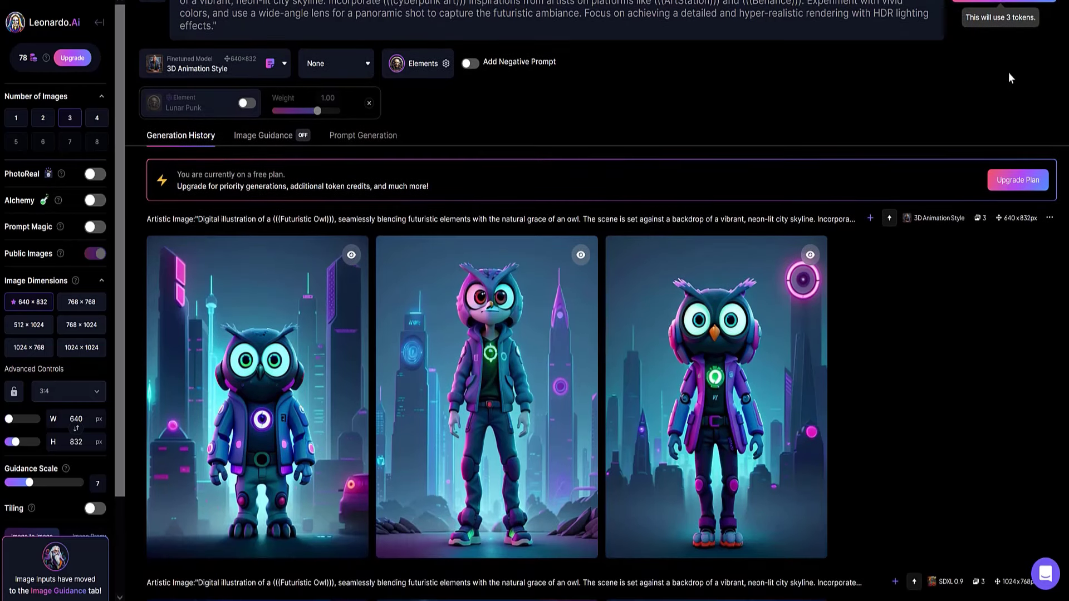
pyautogui.scroll(1, 1007, 71)
pyautogui.click(284, 139)
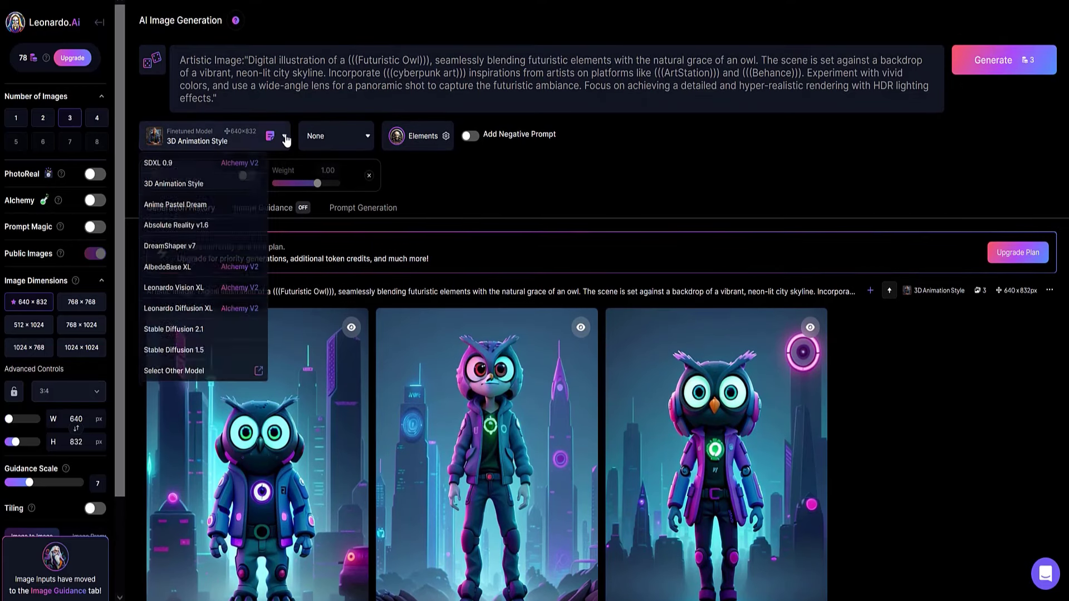
# Generate the futuristic owl prompt with Absolute Reality v1.6 and preview the first image full size
pyautogui.click(169, 228)
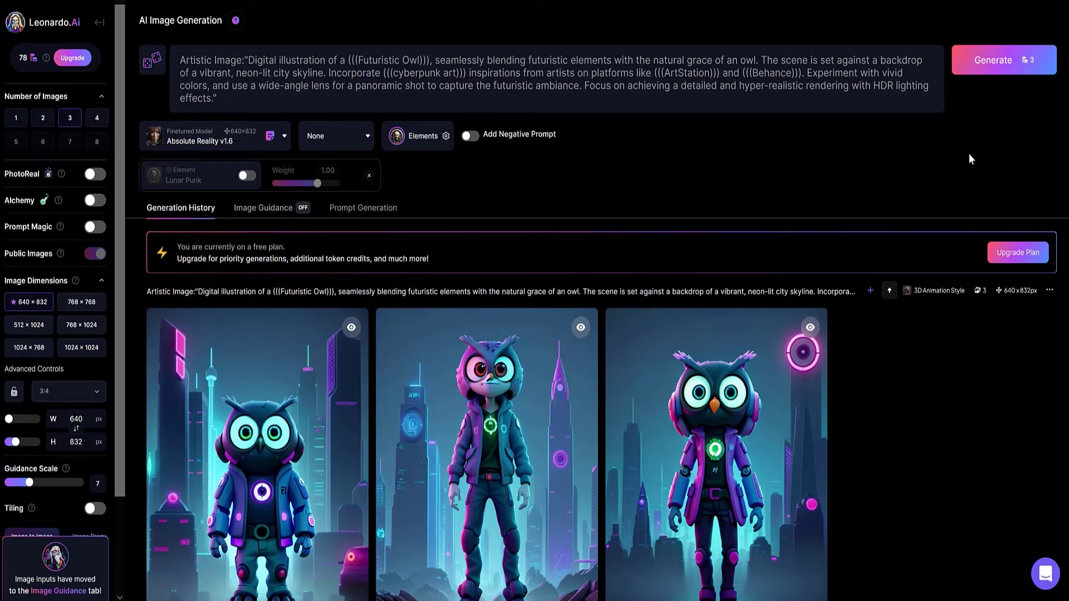
pyautogui.click(993, 60)
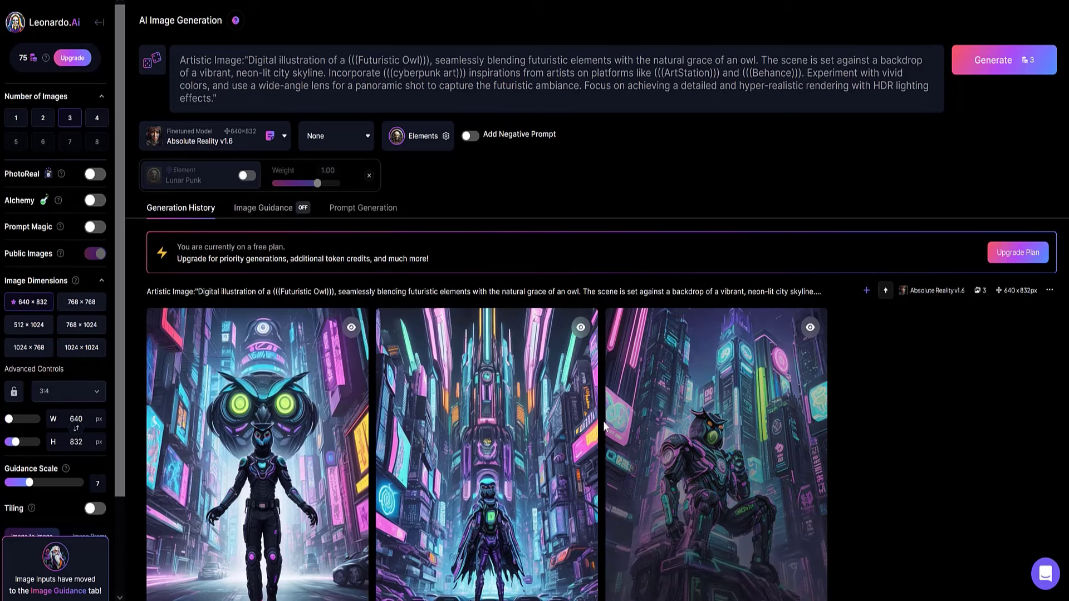
pyautogui.scroll(-1, 505, 431)
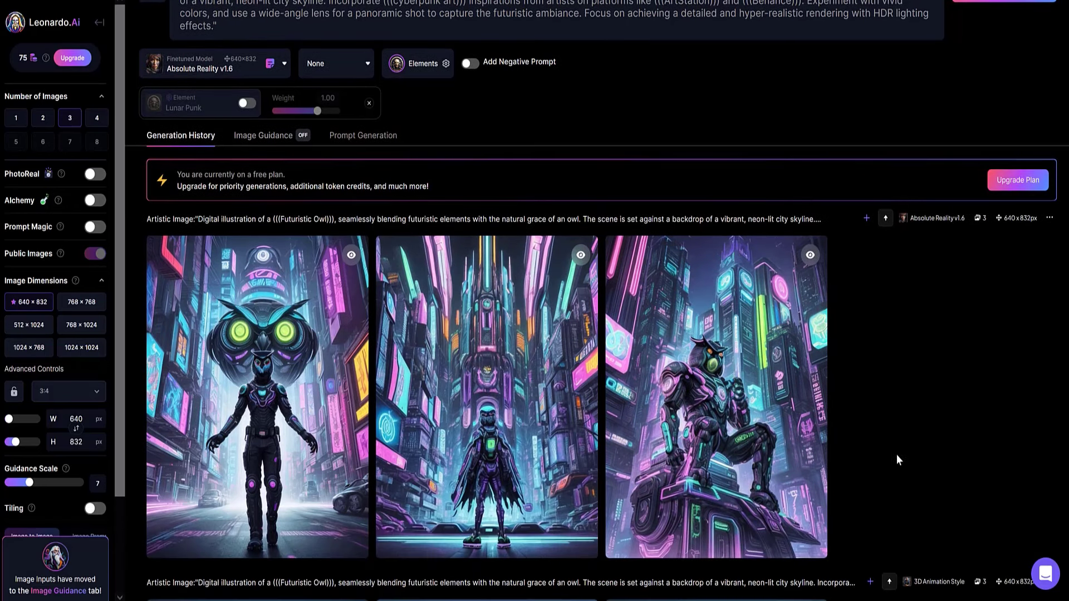
pyautogui.scroll(-1, 904, 452)
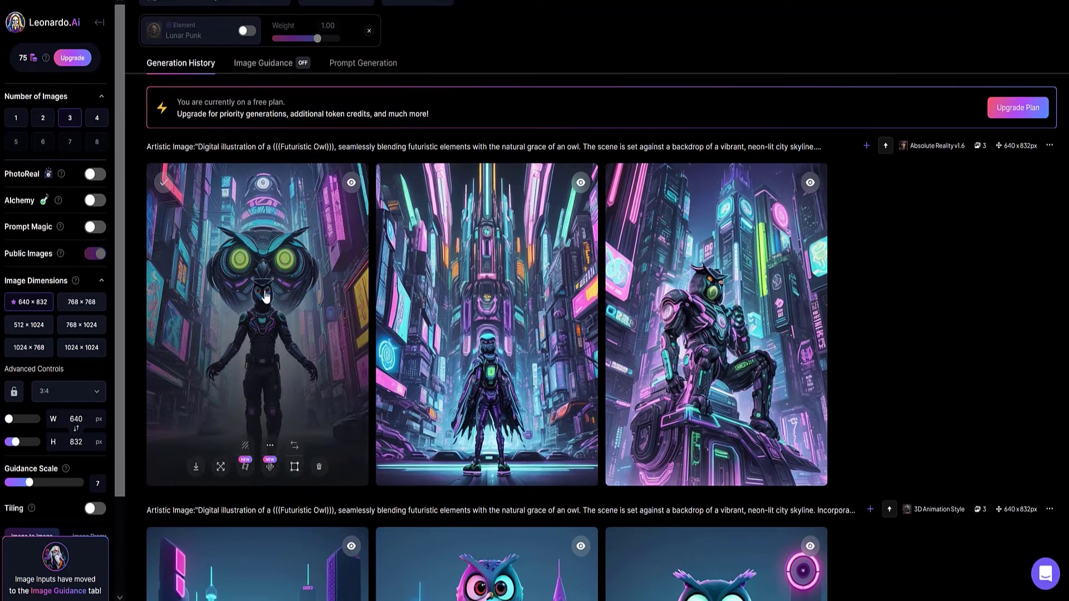
pyautogui.click(241, 322)
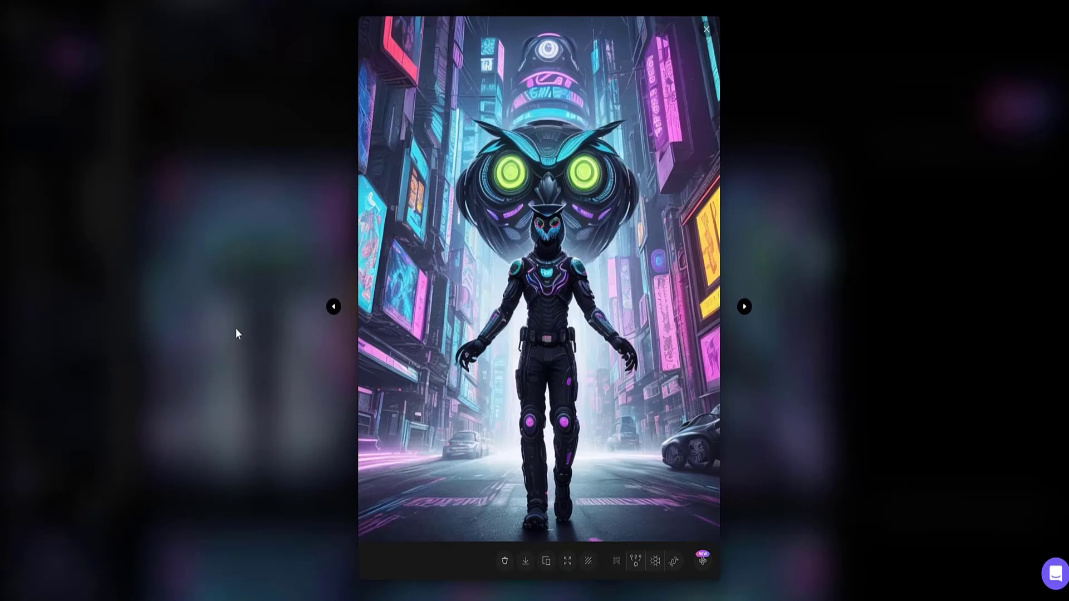
pyautogui.click(235, 328)
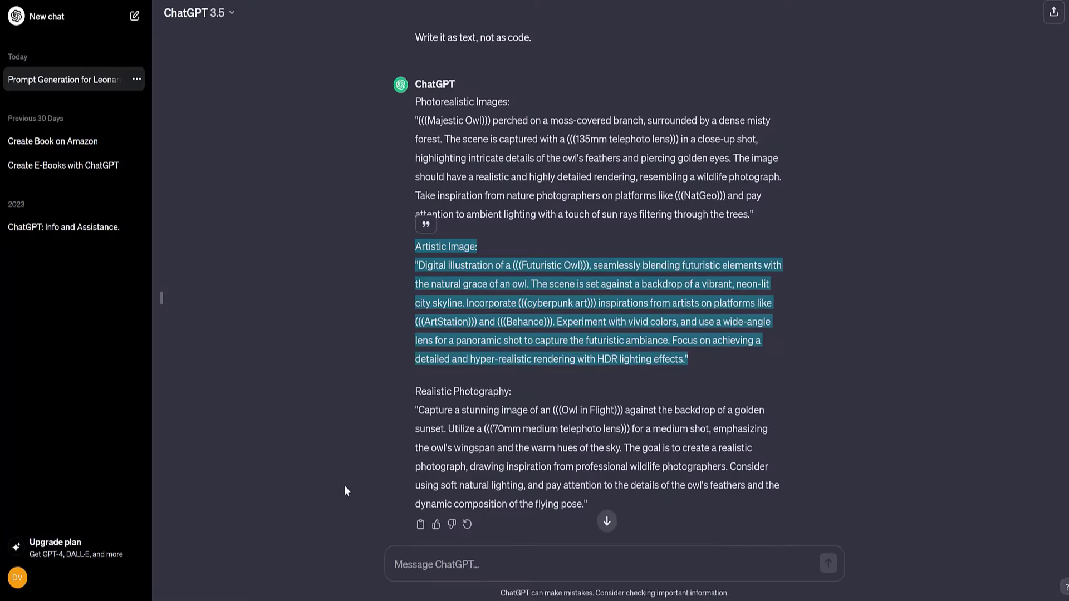
# Copy the Realistic Photography owl-in-flight paragraph from ChatGPT's answer
pyautogui.click(349, 486)
pyautogui.moveTo(416, 390); pyautogui.dragTo(596, 505)
pyautogui.rightClick(519, 450)
pyautogui.click(538, 227)
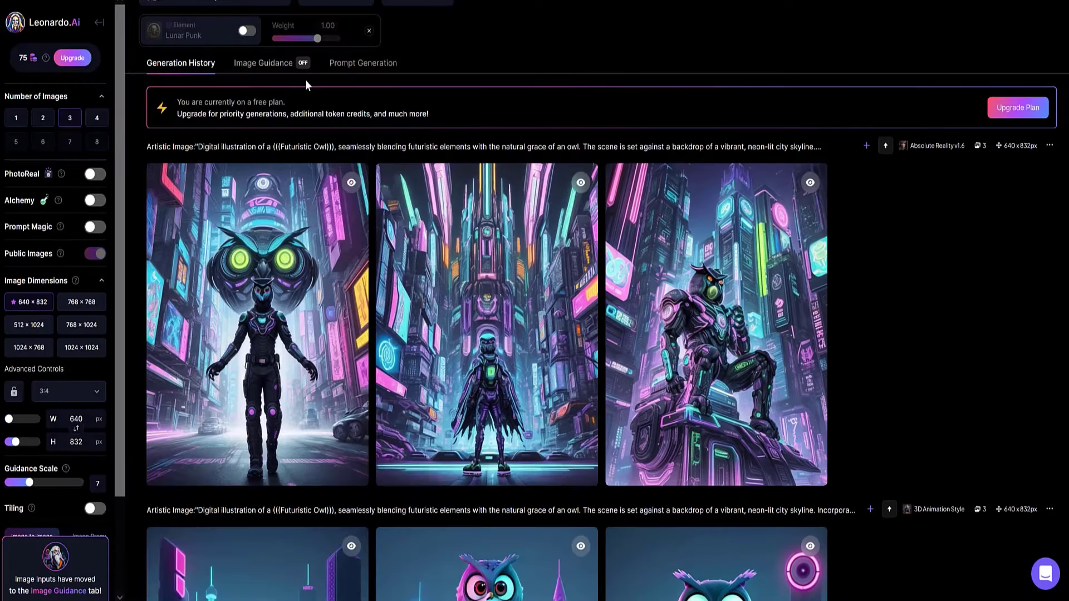
pyautogui.scroll(3, 305, 79)
# Clear the old Futuristic Owl prompt from Leonardo.Ai's prompt box
pyautogui.click(189, 85)
pyautogui.hotkey('ctrl', 'a')
pyautogui.press('BackSpace')
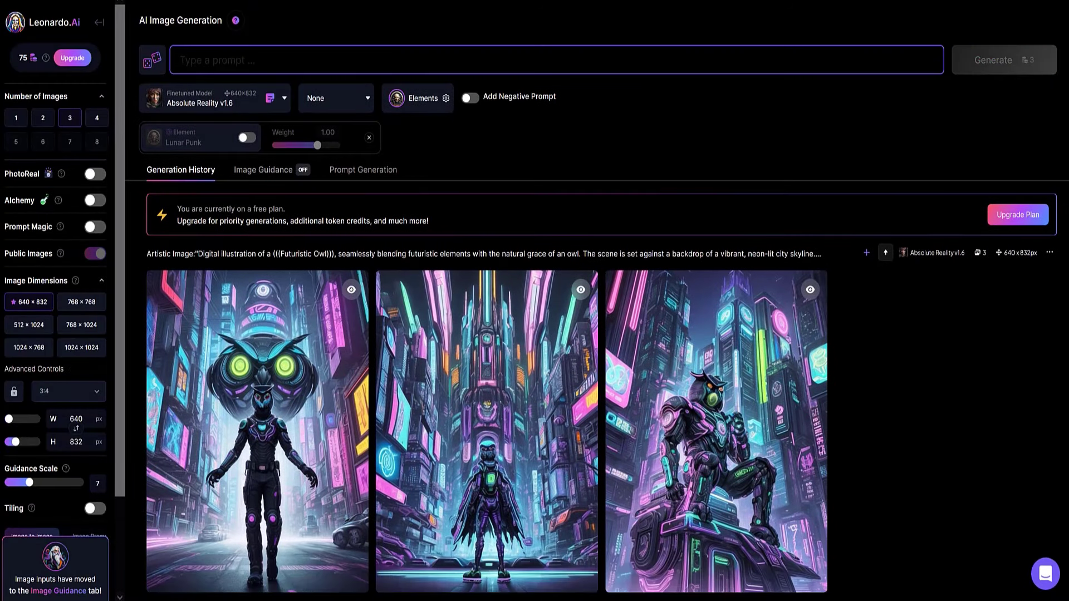
# Paste the Owl in Flight prompt and generate three images with SDXL 0.9
pyautogui.hotkey('ctrl', 'v')
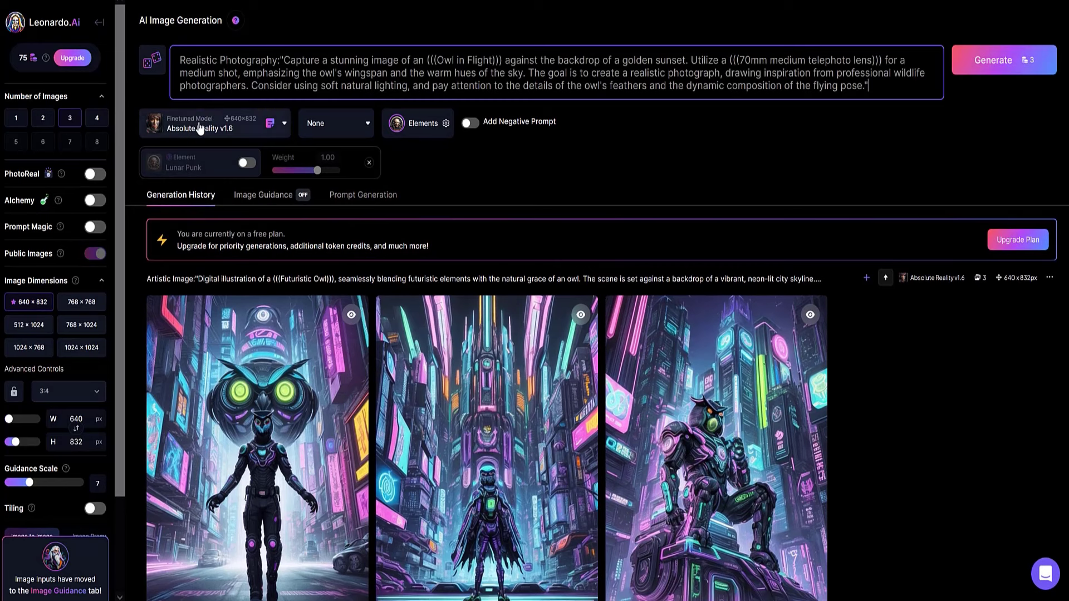
pyautogui.click(199, 130)
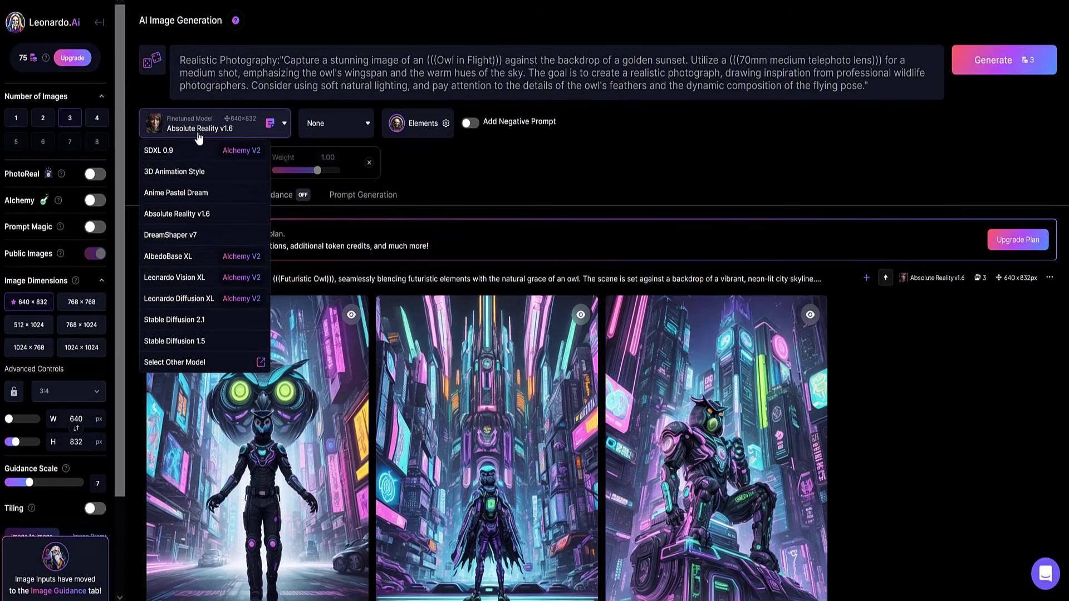
pyautogui.click(168, 150)
pyautogui.click(994, 68)
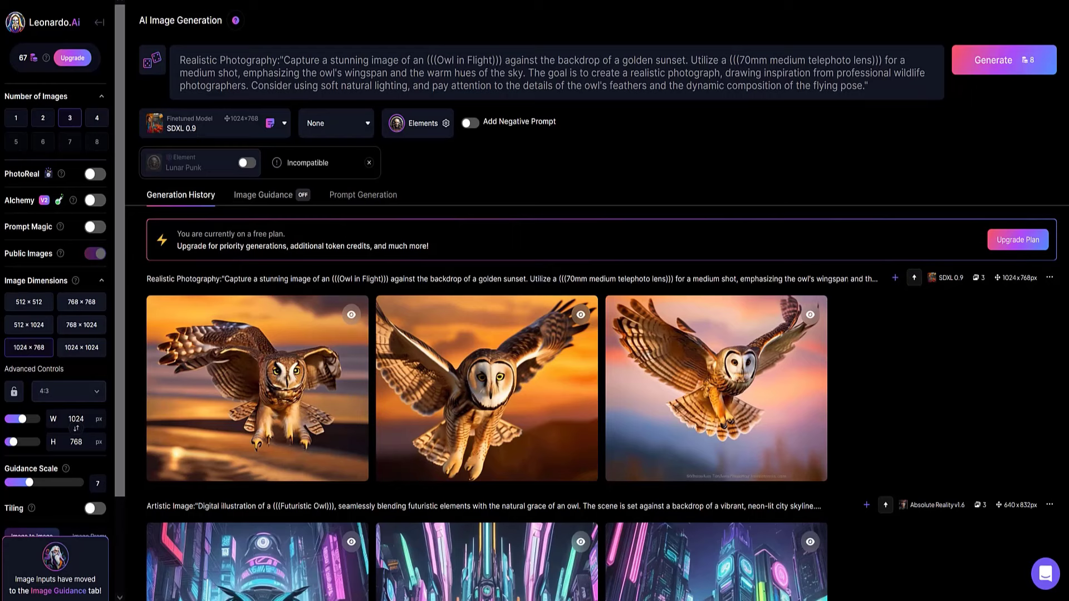
# Regenerate the Owl in Flight prompt with 3D Animation Style and enlarge one result
pyautogui.click(285, 124)
pyautogui.click(174, 172)
pyautogui.click(997, 62)
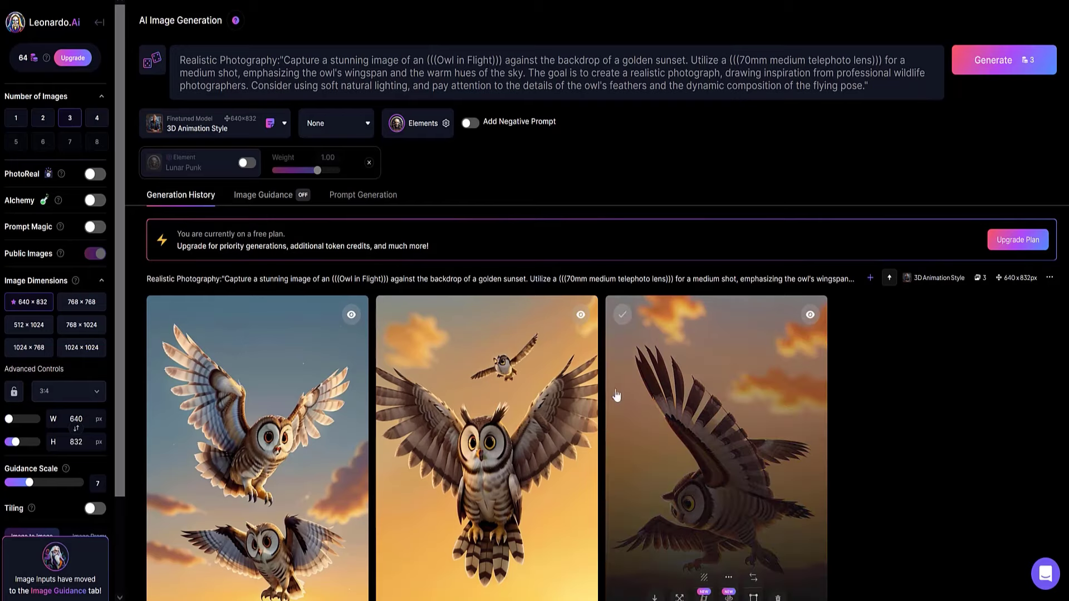
pyautogui.click(503, 424)
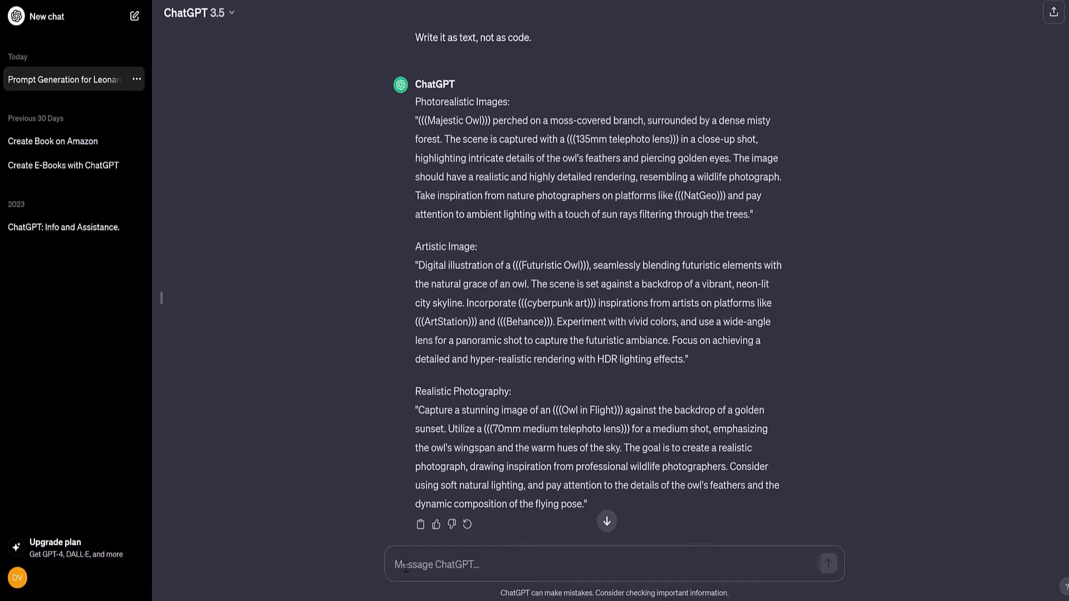
# Send the keyword 'lion' to ChatGPT to get lion versions of the three prompts
pyautogui.click(406, 567)
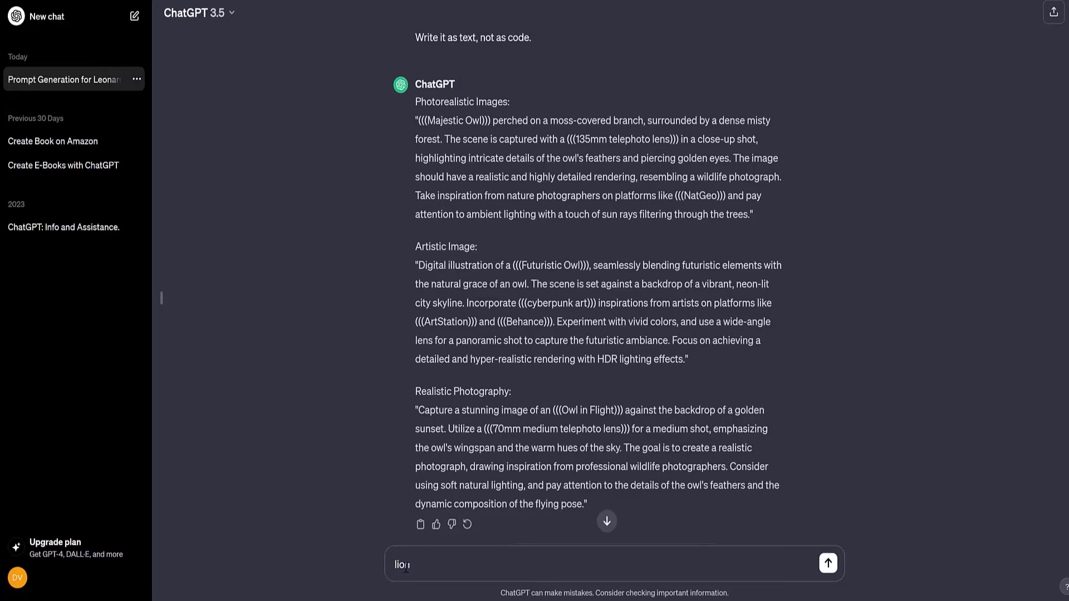
pyautogui.write('ion')
pyautogui.click(828, 563)
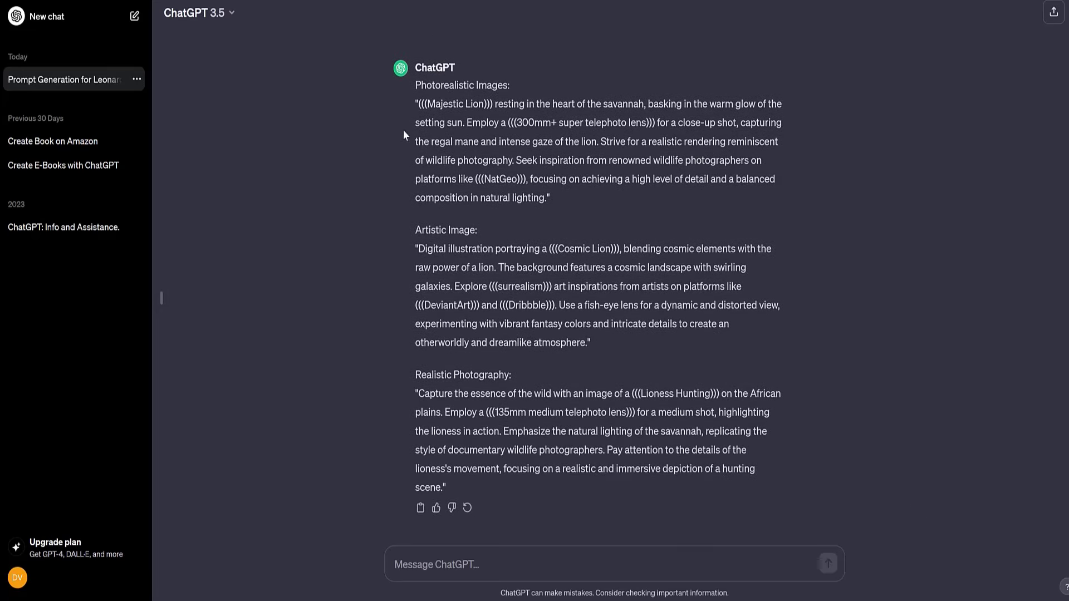
# Copy the Majestic Lion photorealistic prompt and select the old owl prompt in Leonardo.Ai
pyautogui.moveTo(416, 84); pyautogui.dragTo(559, 194)
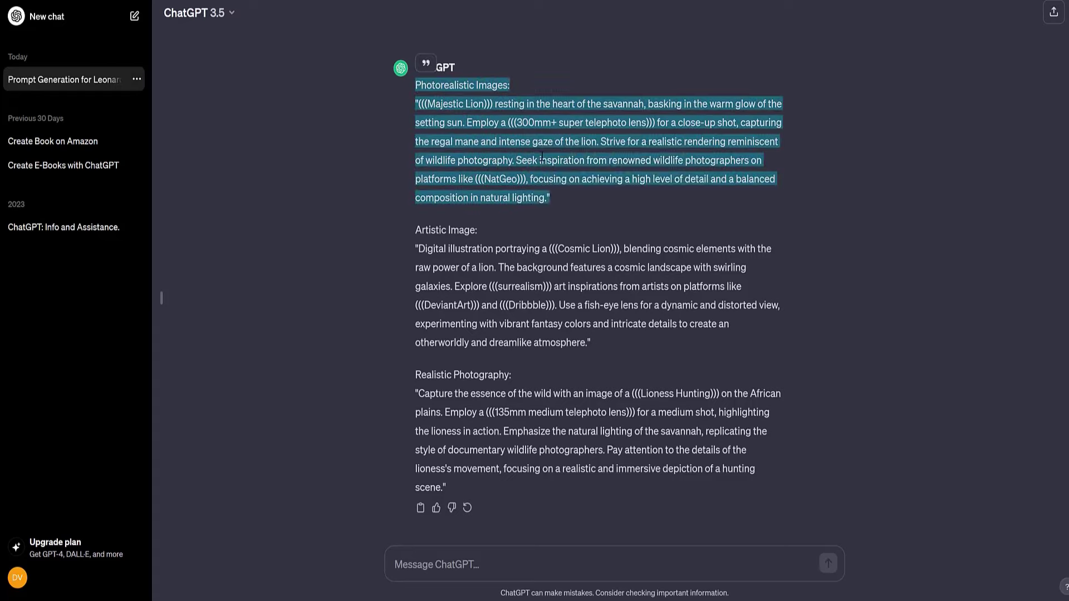
pyautogui.rightClick(545, 161)
pyautogui.click(557, 171)
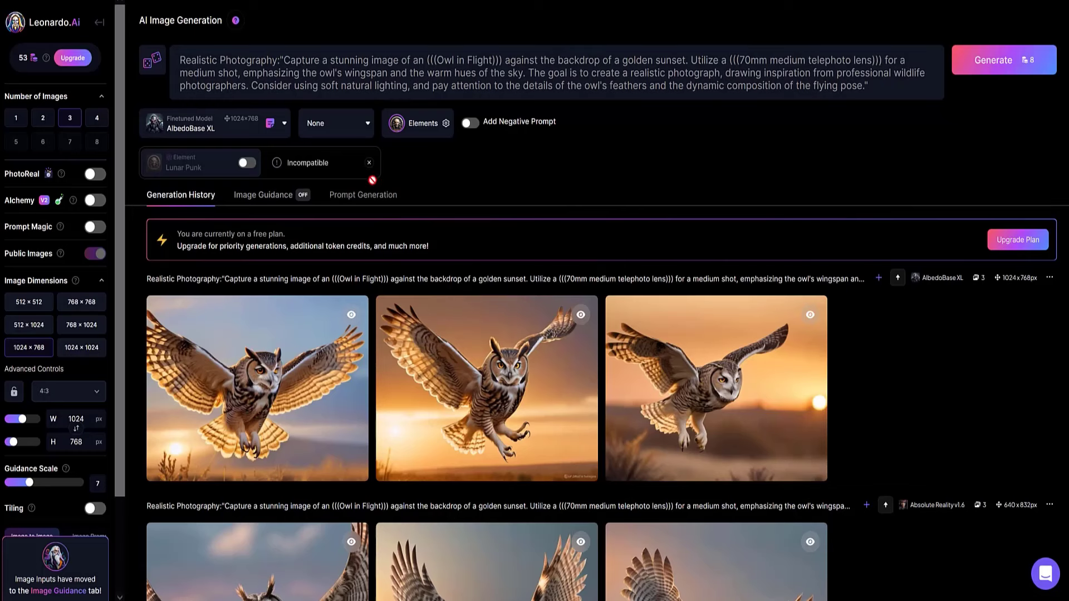
pyautogui.moveTo(869, 87); pyautogui.dragTo(180, 60)
# Replace the owl prompt with the Majestic Lion prompt and generate it with SDXL 0.9
pyautogui.press('BackSpace')
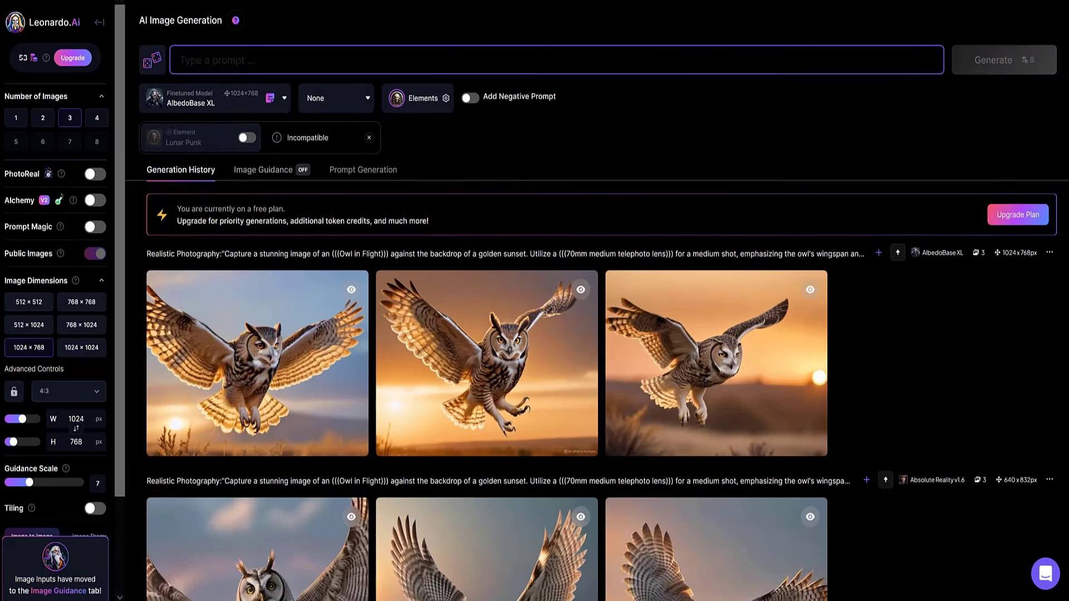
pyautogui.hotkey('ctrl', 'v')
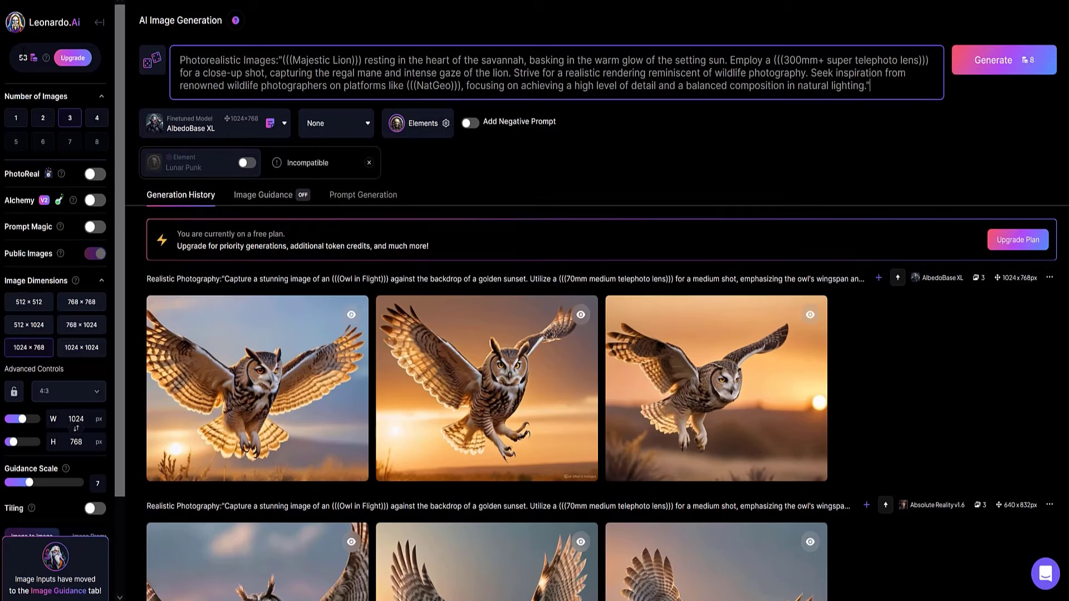
pyautogui.click(285, 127)
pyautogui.click(158, 153)
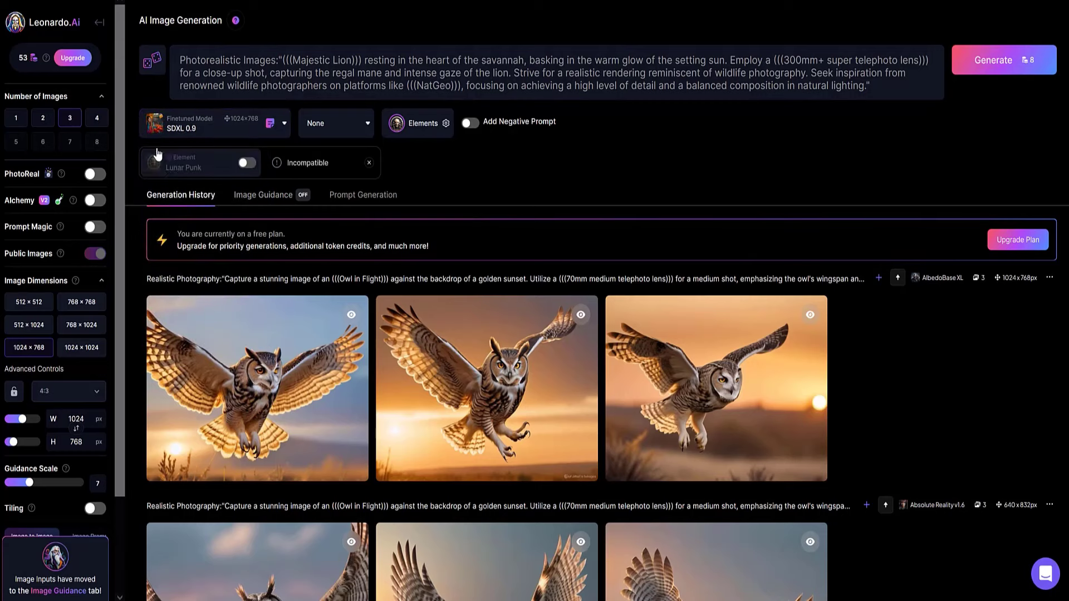
pyautogui.click(993, 61)
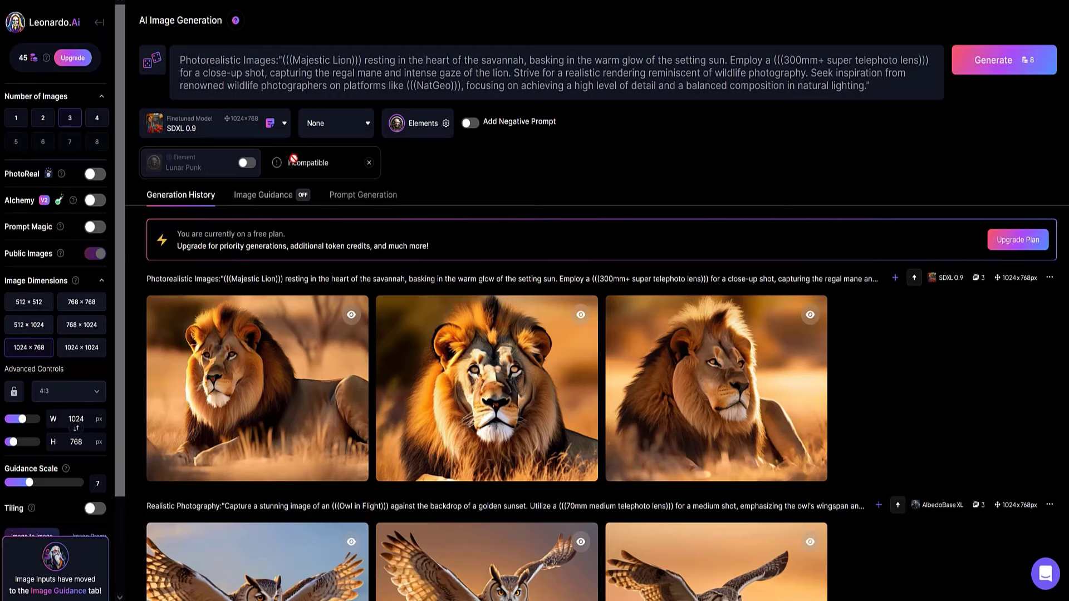
# Generate the lion prompt again with Leonardo Vision XL and view one lion full-size
pyautogui.click(284, 124)
pyautogui.click(167, 277)
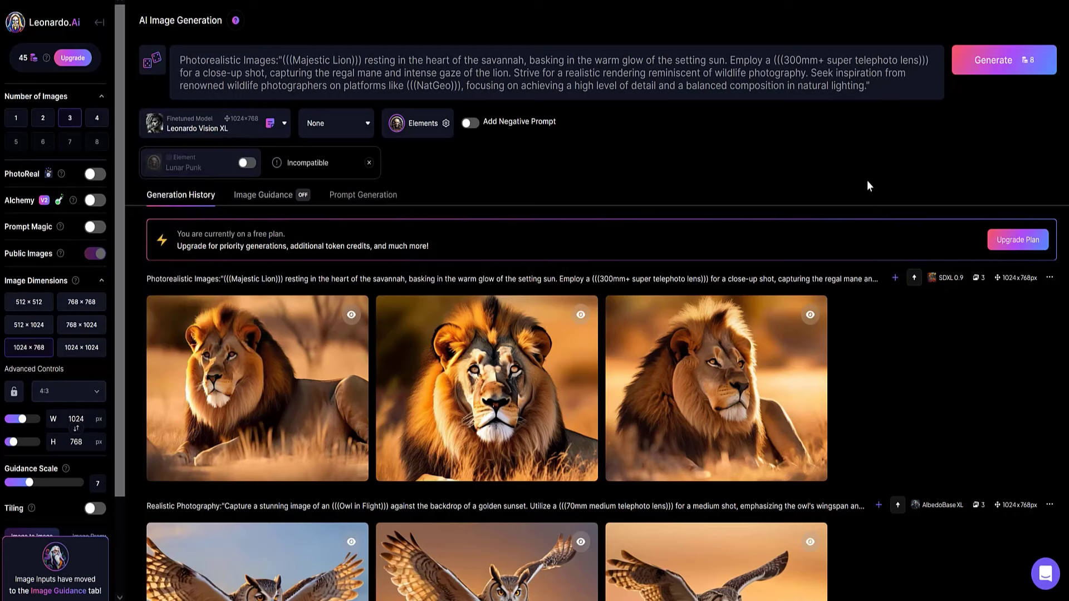
pyautogui.click(999, 62)
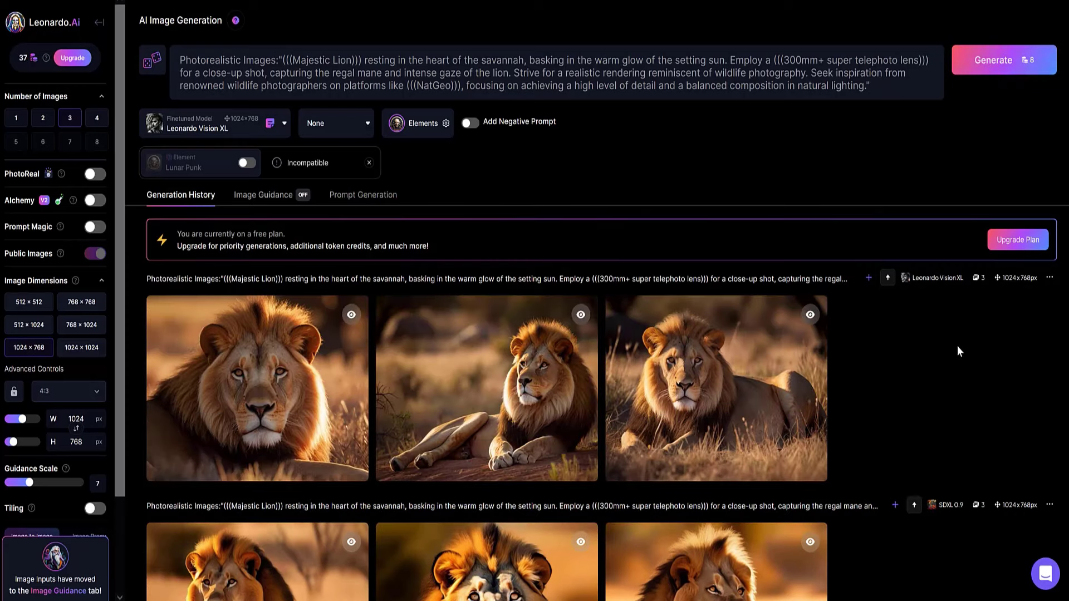
pyautogui.click(621, 314)
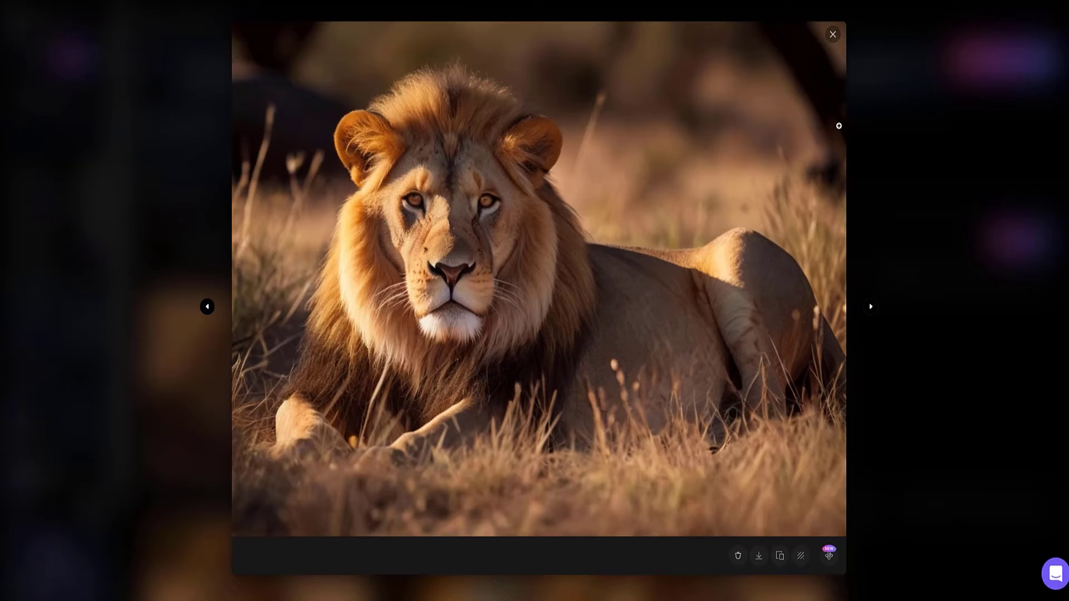
# Replace the prompt with ChatGPT's Cosmic Lion artistic prompt and generate three images
pyautogui.press('Escape')
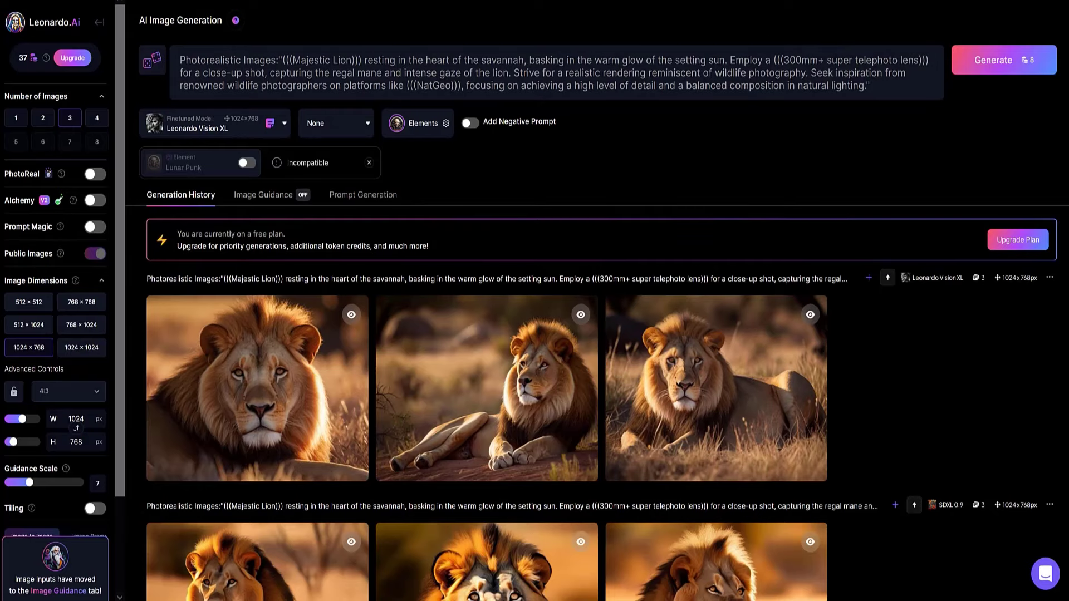
pyautogui.hotkey('alt', 'Tab')
pyautogui.hotkey('ctrl', 'c')
pyautogui.hotkey('alt', 'Tab')
pyautogui.hotkey('ctrl', 'a')
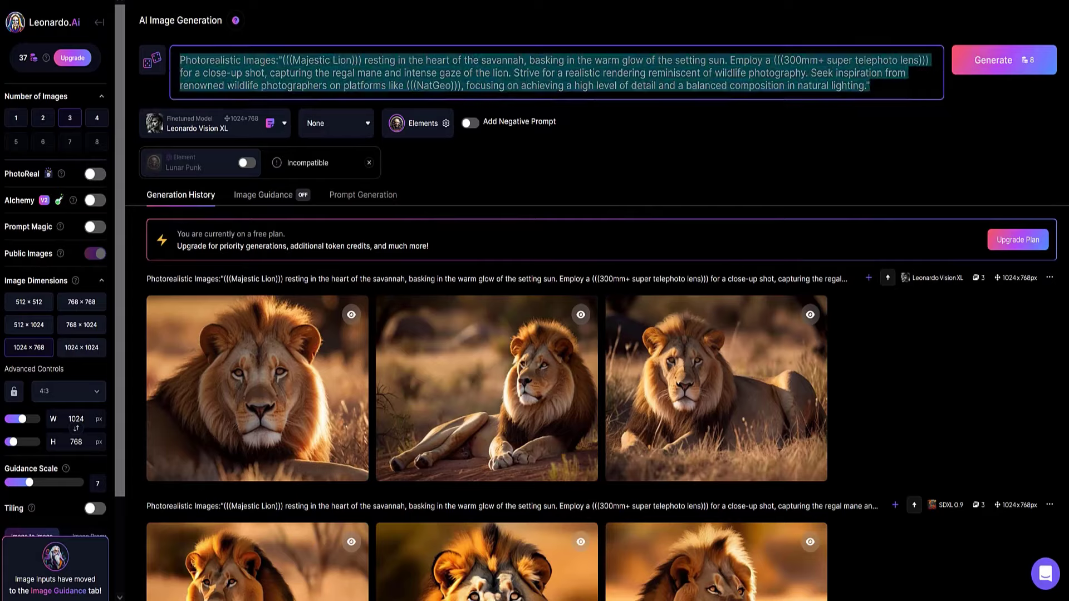
pyautogui.hotkey('ctrl', 'v')
pyautogui.click(1009, 67)
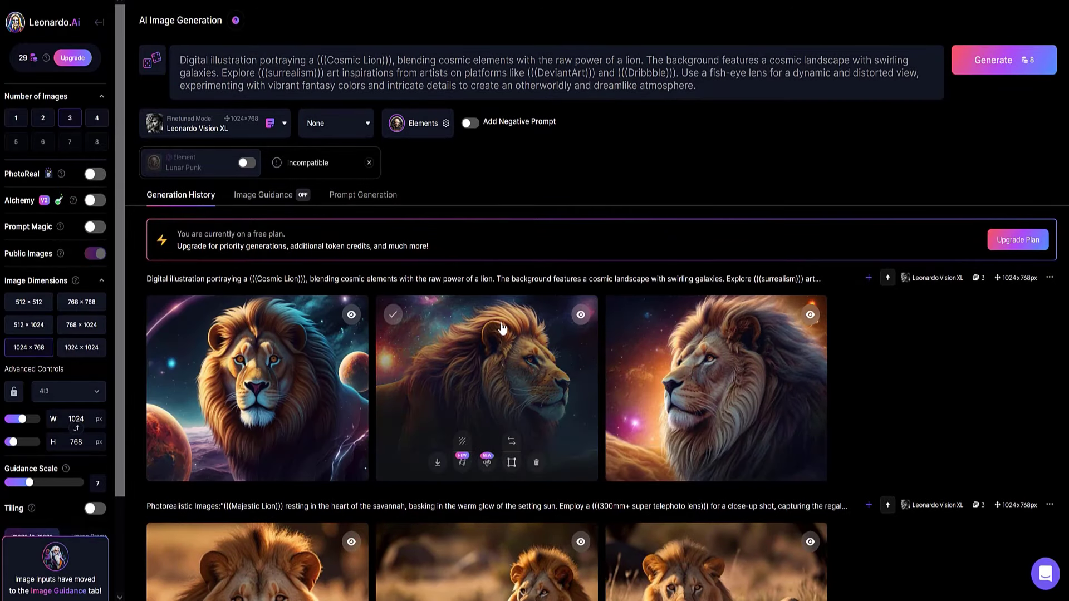
# Preview the second Cosmic Lion image full-size, then close it
pyautogui.click(502, 354)
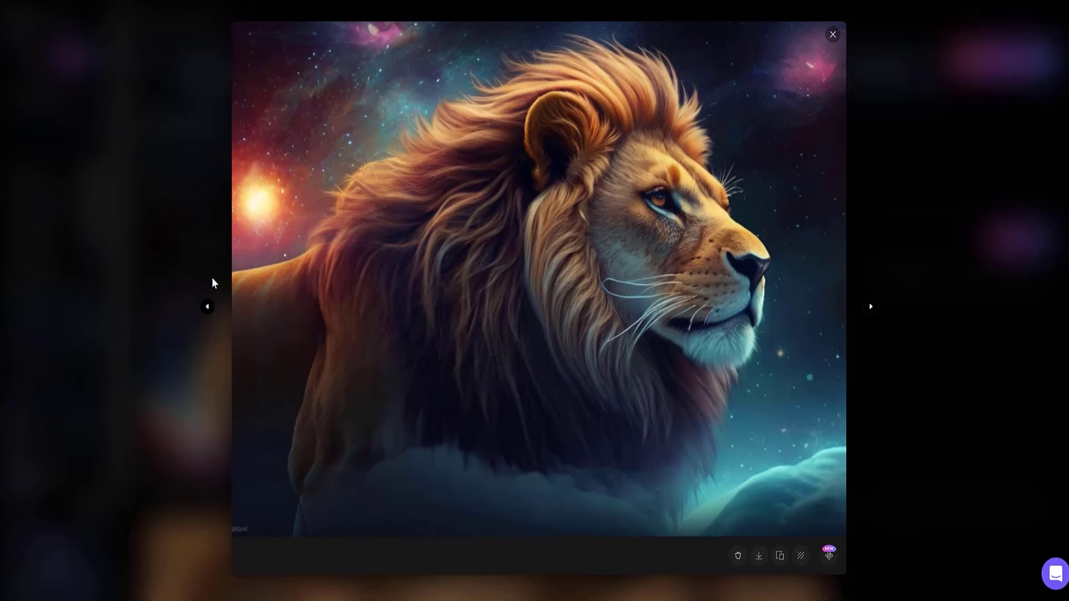
pyautogui.click(166, 246)
pyautogui.scroll(-9, 477, 381)
# Scroll down through the generated lion and owl images
pyautogui.scroll(-14, 476, 380)
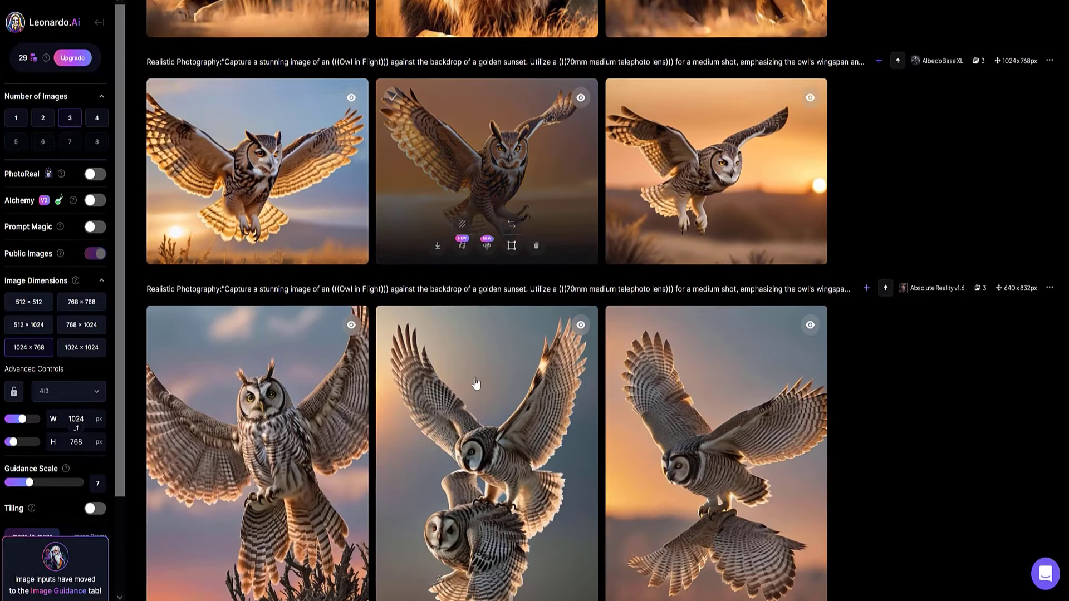
pyautogui.scroll(-12, 923, 371)
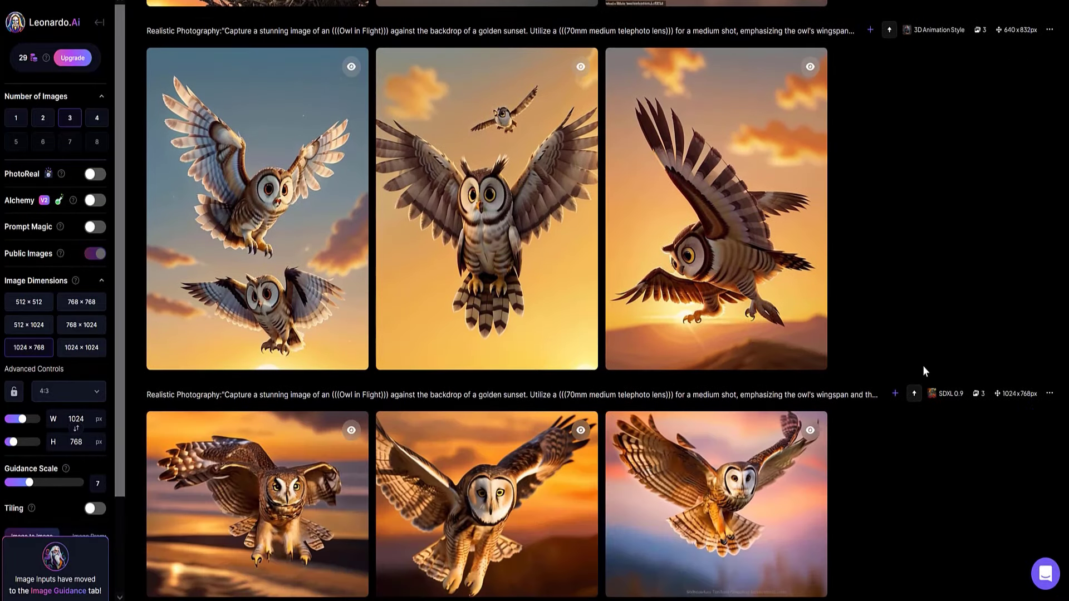
pyautogui.scroll(-11, 923, 371)
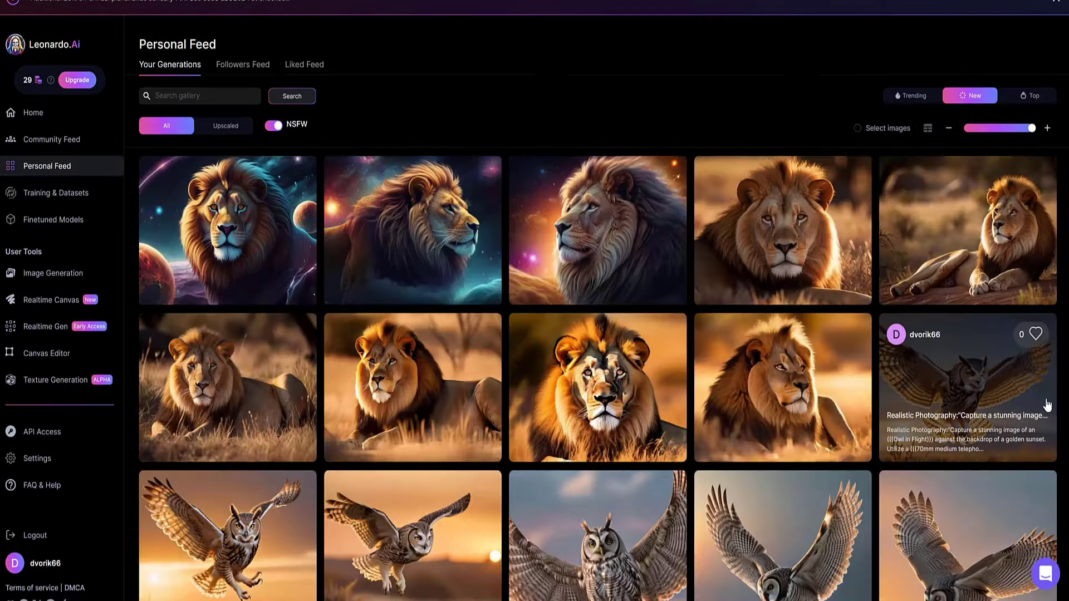
pyautogui.scroll(-15, 1062, 402)
pyautogui.scroll(-10, 1062, 402)
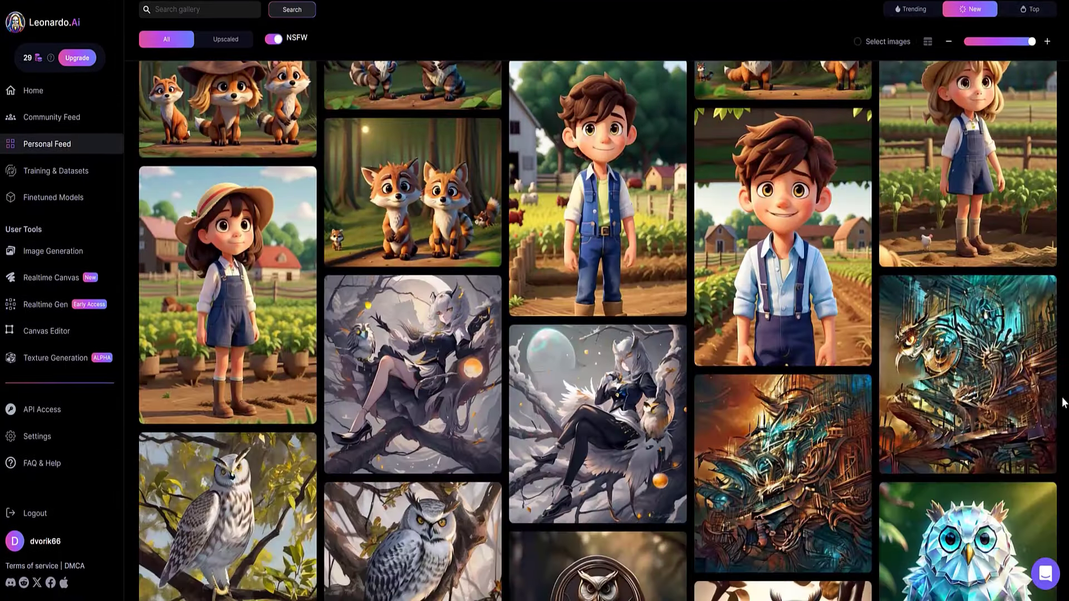